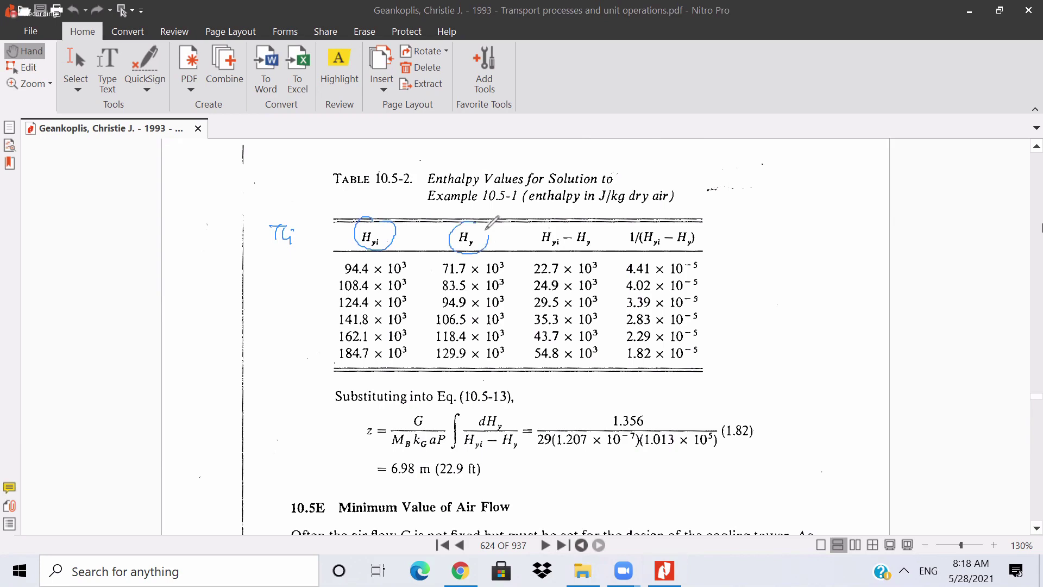
# Sketch a graph beside the enthalpy table with two axes, two rising curves and a tie line, labelling the vertical-axis levels Hyi and Hy
pyautogui.moveTo(109, 159)
pyautogui.mouseDown()
pyautogui.moveTo(144, 242)
pyautogui.moveTo(236, 244)
pyautogui.mouseUp()
pyautogui.moveTo(122, 208); pyautogui.dragTo(182, 144)
pyautogui.moveTo(136, 225); pyautogui.dragTo(199, 171)
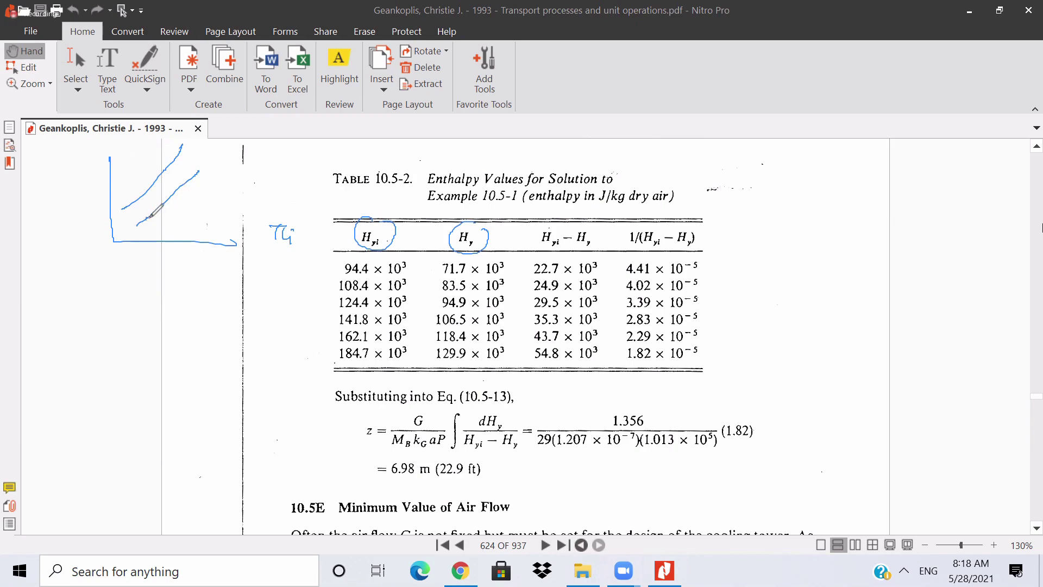
pyautogui.moveTo(132, 198)
pyautogui.mouseDown()
pyautogui.moveTo(145, 217)
pyautogui.moveTo(80, 226)
pyautogui.moveTo(90, 219)
pyautogui.mouseUp()
pyautogui.moveTo(87, 211); pyautogui.dragTo(94, 243)
pyautogui.moveTo(74, 188)
pyautogui.mouseDown()
pyautogui.moveTo(74, 206)
pyautogui.moveTo(90, 196)
pyautogui.mouseUp()
pyautogui.moveTo(86, 186)
pyautogui.mouseDown()
pyautogui.moveTo(87, 206)
pyautogui.moveTo(125, 201)
pyautogui.mouseUp()
pyautogui.click(132, 201)
pyautogui.moveTo(123, 201); pyautogui.dragTo(118, 201)
pyautogui.moveTo(116, 201); pyautogui.dragTo(111, 201)
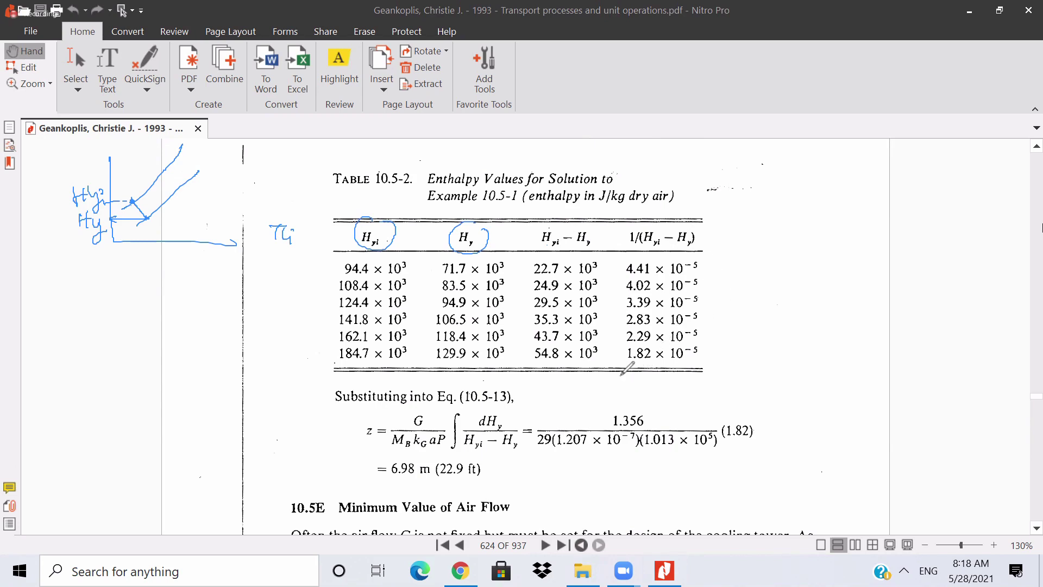
# Bracket the 1/(Hyi − Hy) column and draw a vertical arrow beside the table, and clear all annotations from the page
pyautogui.moveTo(619, 375); pyautogui.dragTo(712, 387)
pyautogui.moveTo(785, 173)
pyautogui.mouseDown()
pyautogui.moveTo(770, 174)
pyautogui.moveTo(766, 293)
pyautogui.mouseUp()
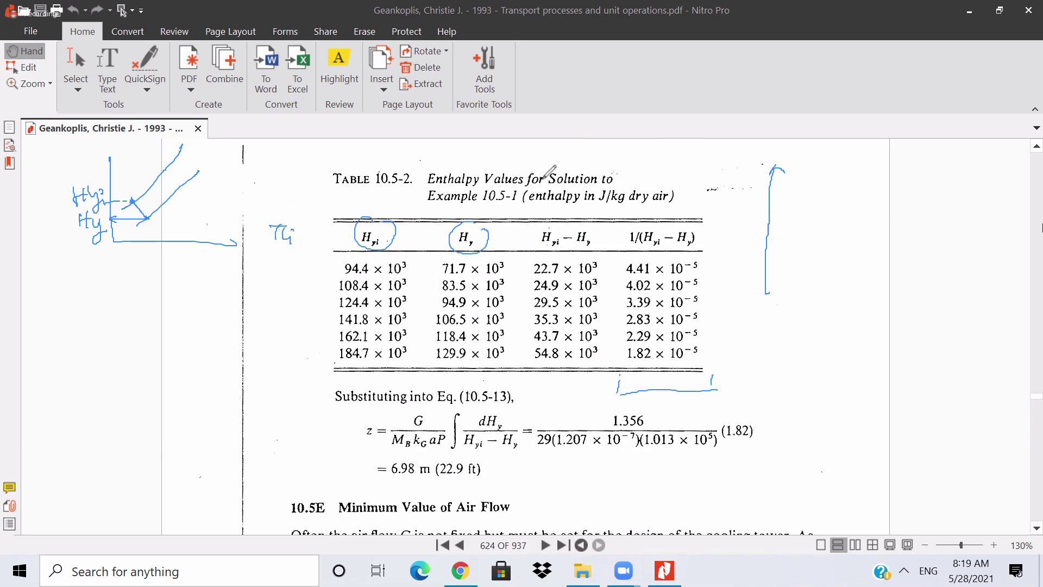
pyautogui.press('e')
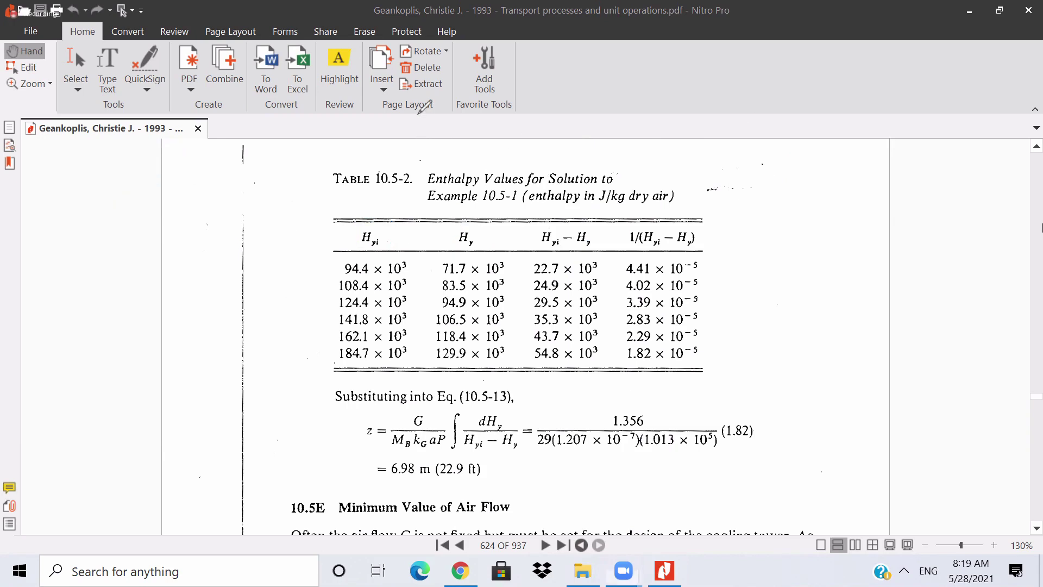
# Switch to Excel 2016 and open a blank workbook, dismissing the Office activation dialog
pyautogui.click(109, 574)
pyautogui.write('e')
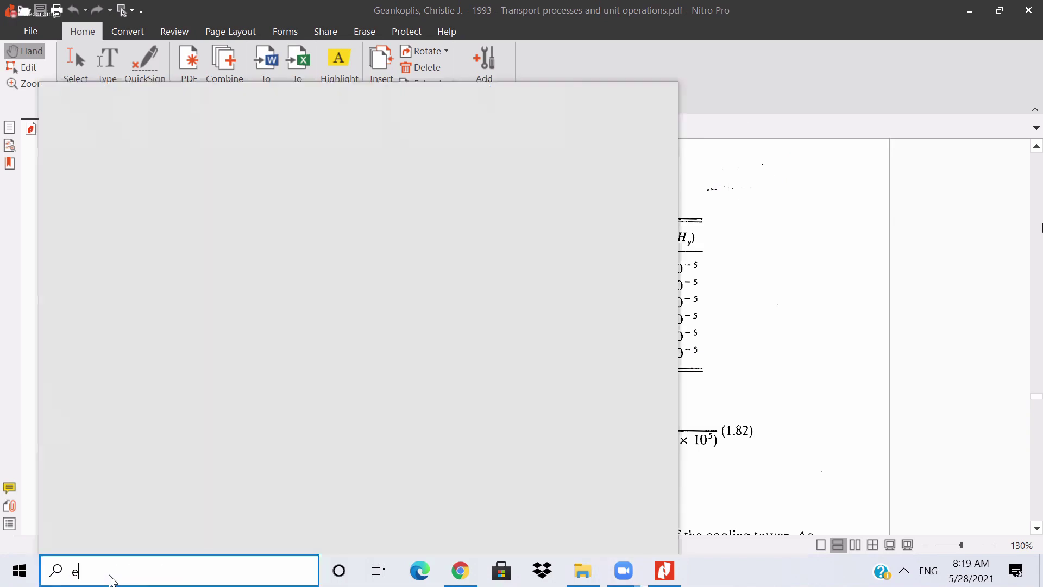
pyautogui.write('xcel')
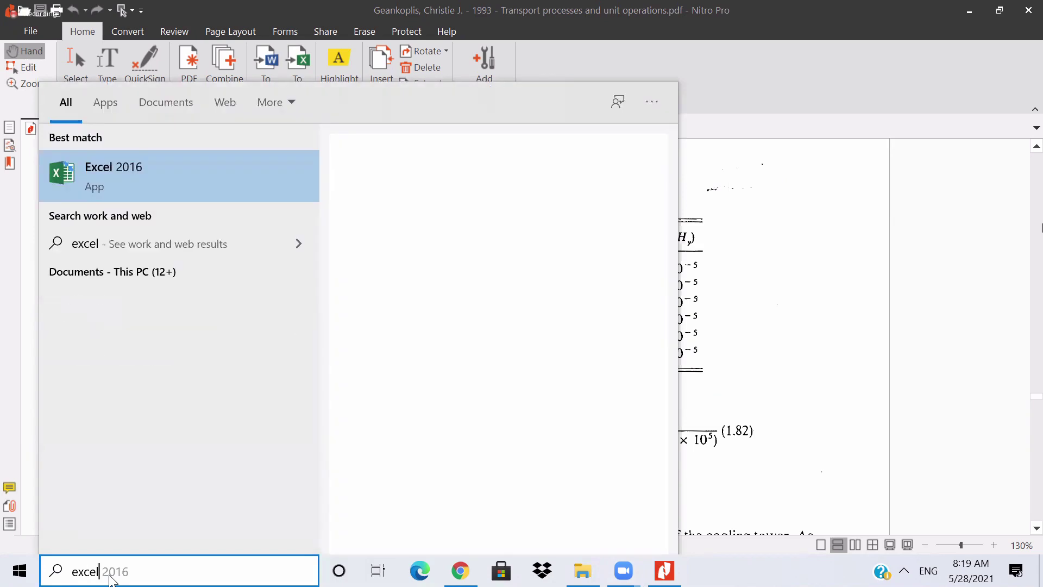
pyautogui.press('Return')
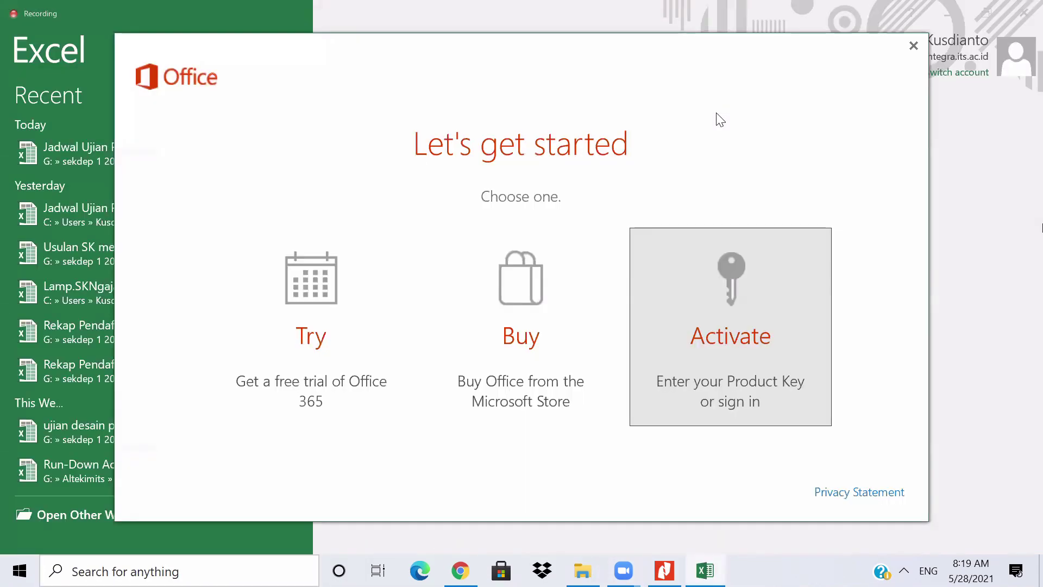
pyautogui.click(913, 46)
pyautogui.click(421, 181)
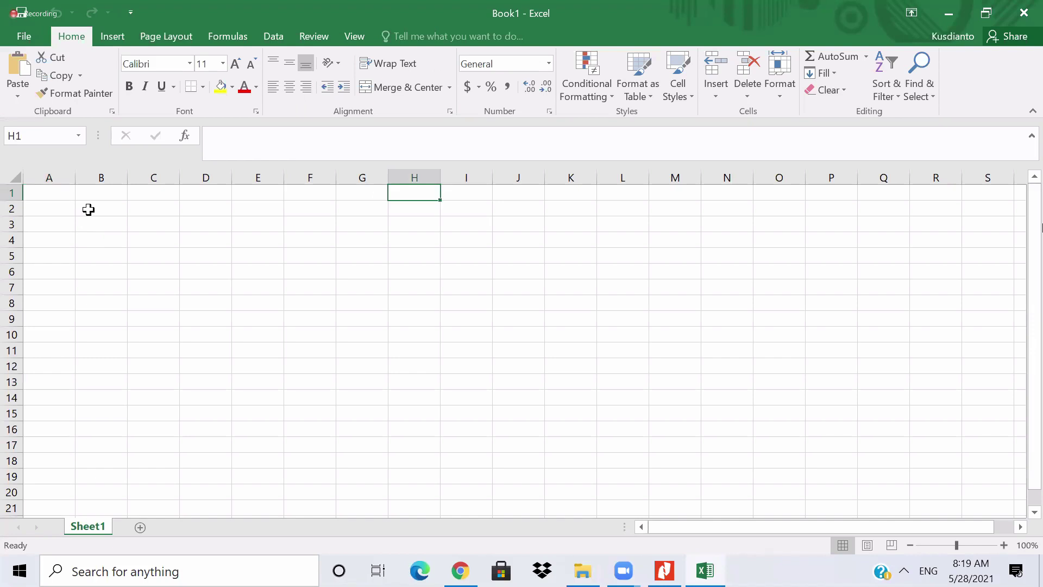
pyautogui.click(88, 209)
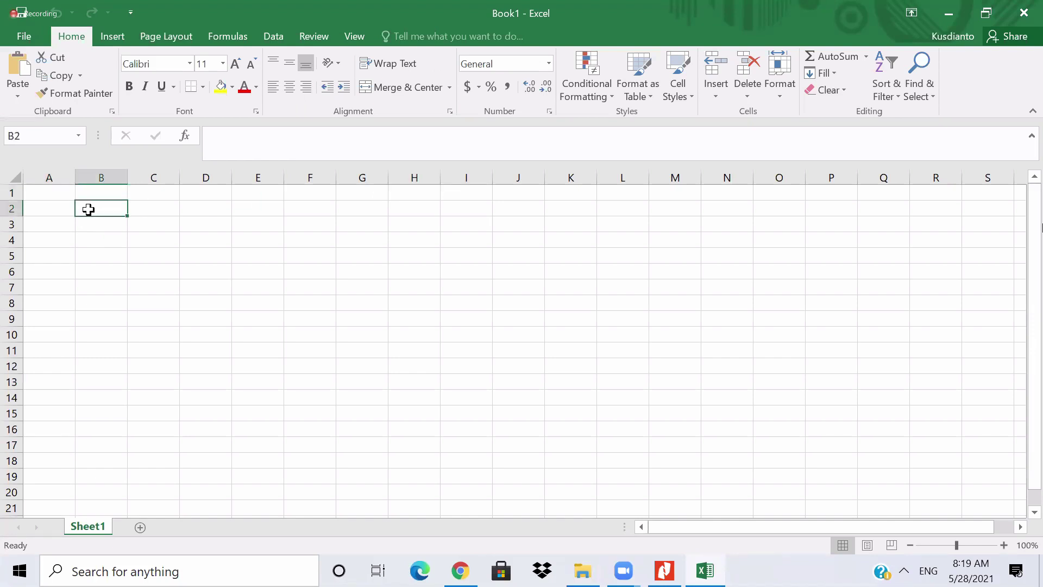
pyautogui.write('hy')
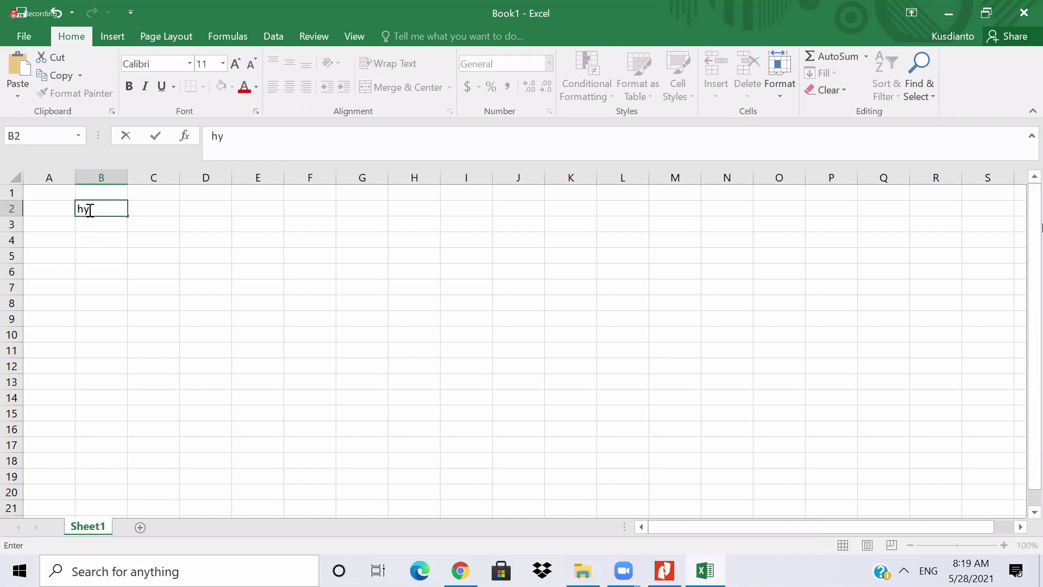
pyautogui.press('BackSpace')
pyautogui.press('BackSpace')
pyautogui.write('Hy')
pyautogui.press('Tab')
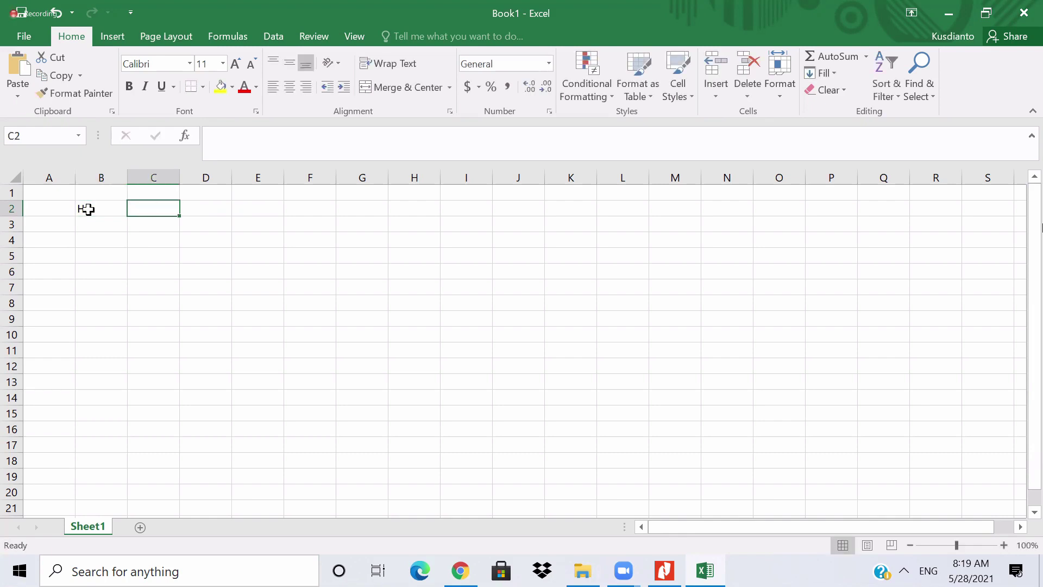
pyautogui.write('1/(hy')
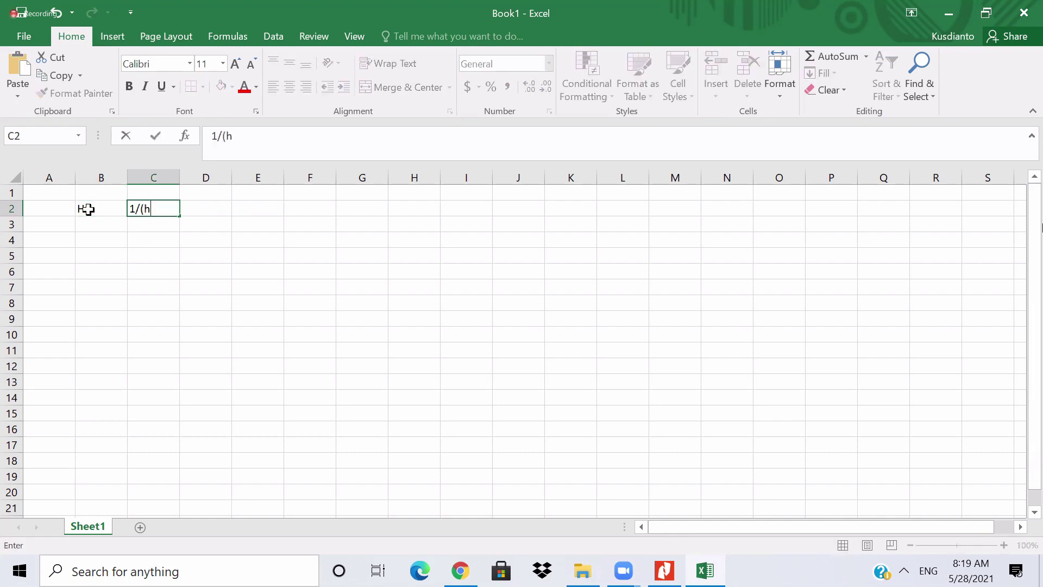
pyautogui.press('BackSpace')
pyautogui.press('BackSpace')
pyautogui.press('BackSpace')
pyautogui.press('BackSpace')
pyautogui.press('BackSpace')
pyautogui.press('Escape')
# Enter the column headers 1/(hyi-hy) in cell B2 and Hy in cell C2
pyautogui.click(88, 209)
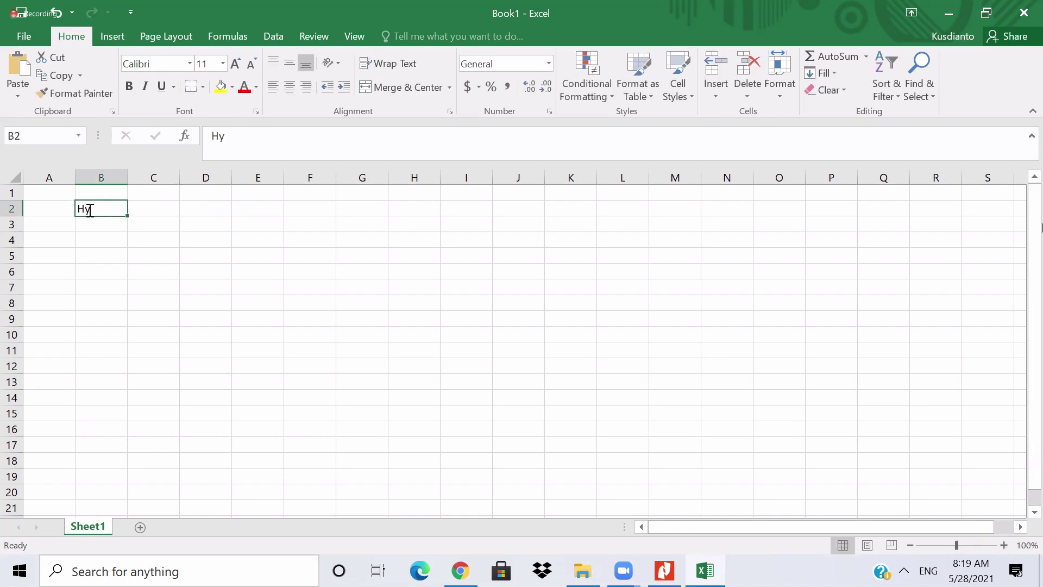
pyautogui.write('1/(hy')
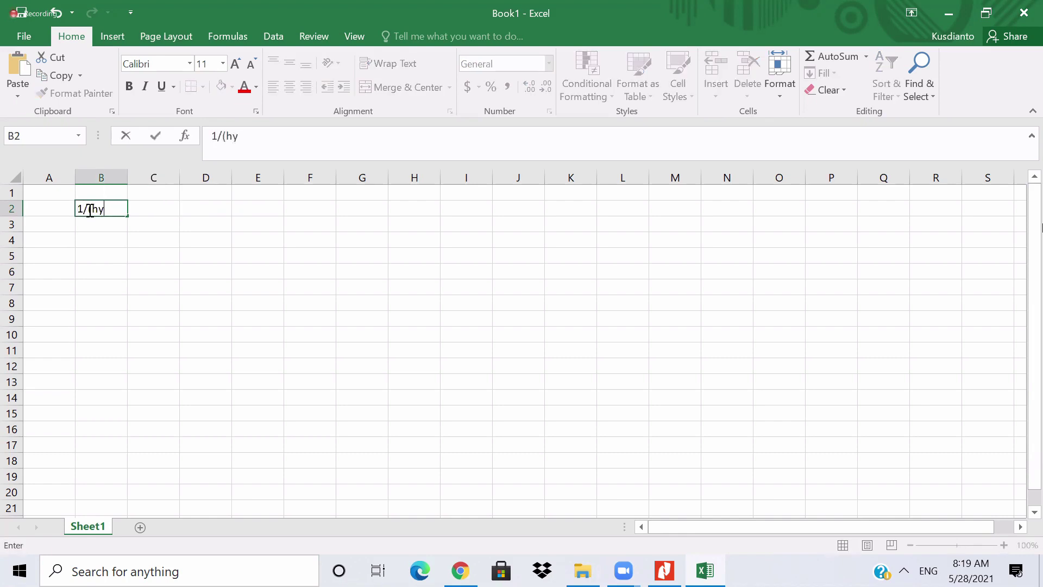
pyautogui.write('i-hy)')
pyautogui.press('Tab')
pyautogui.write('Hy')
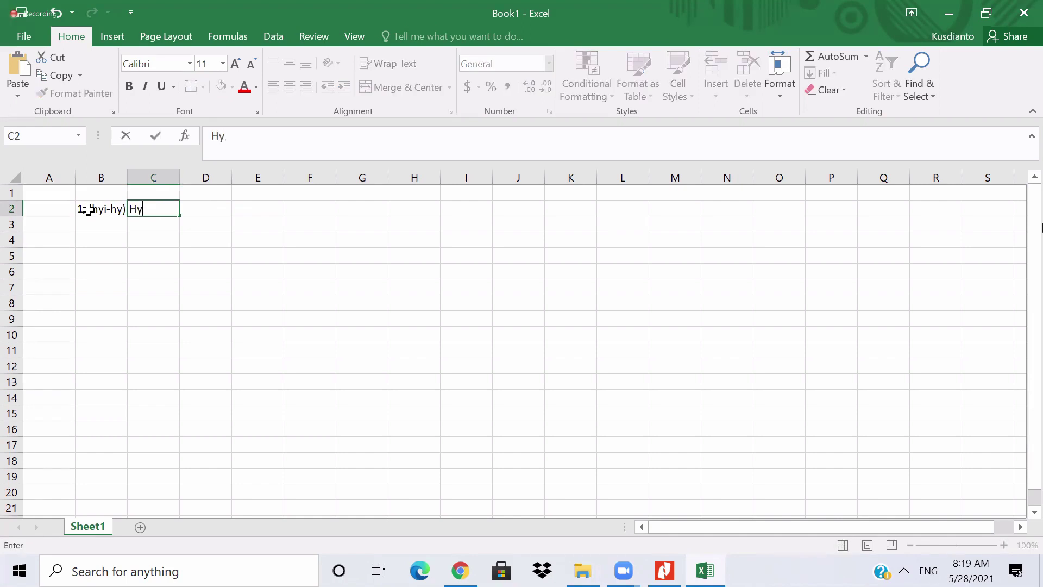
pyautogui.press('Return')
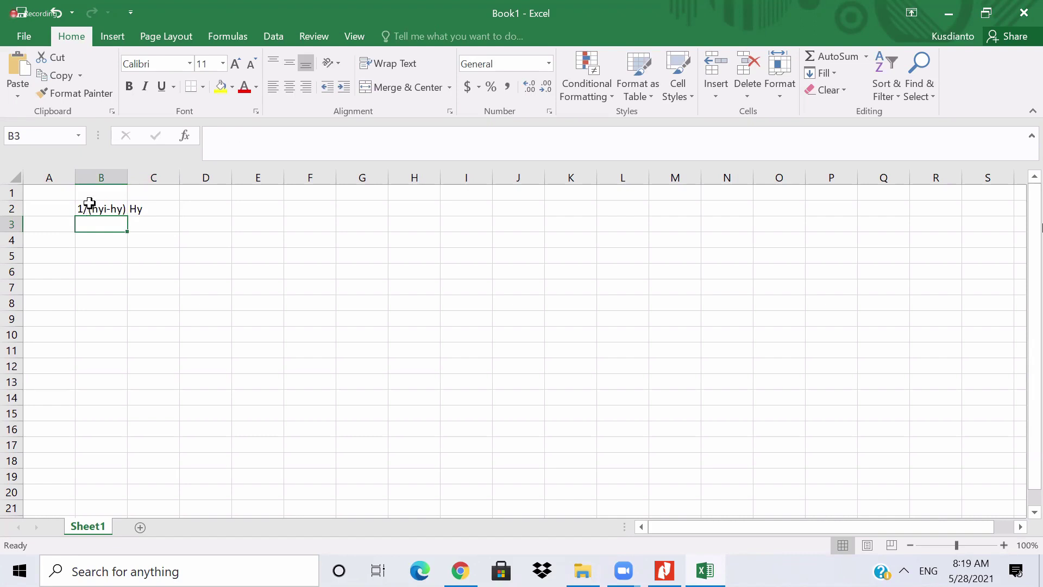
# Enter the scaling factor as the formula =10^5 in cell B1 above the headers
pyautogui.click(98, 191)
pyautogui.write('1')
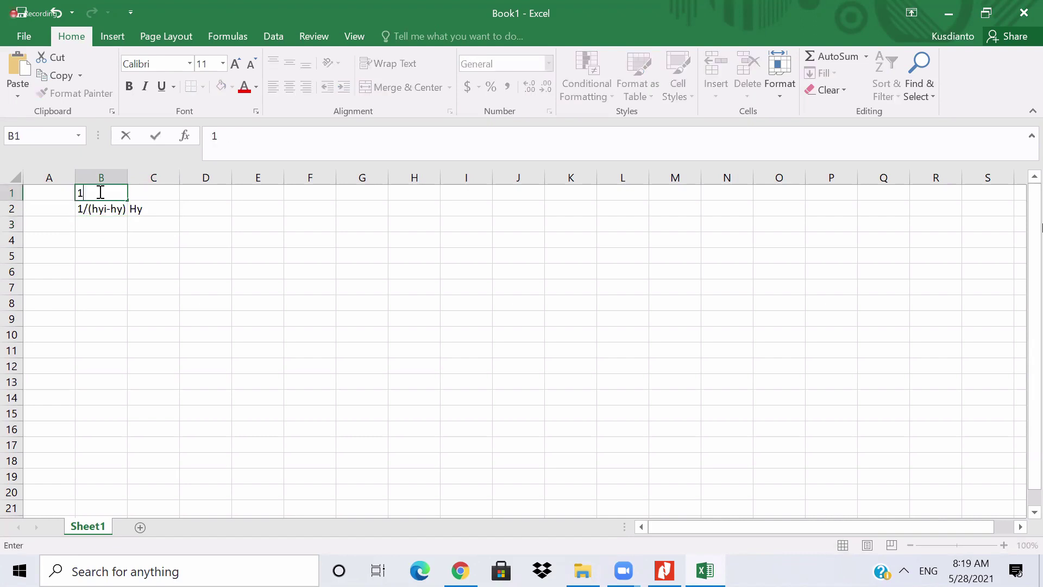
pyautogui.write('0')
pyautogui.write('^5')
pyautogui.click(81, 194)
pyautogui.write('=')
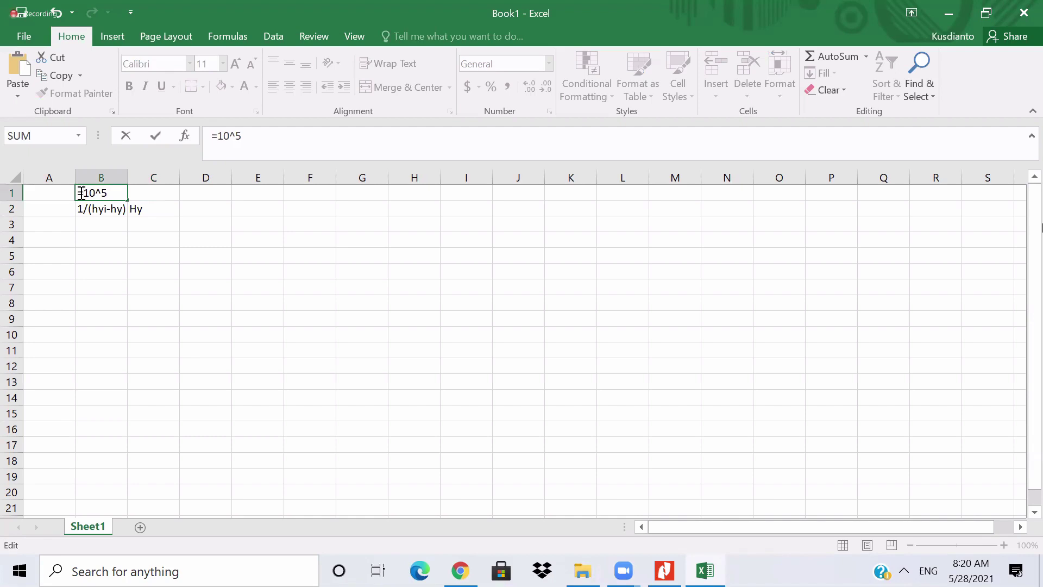
pyautogui.press('Return')
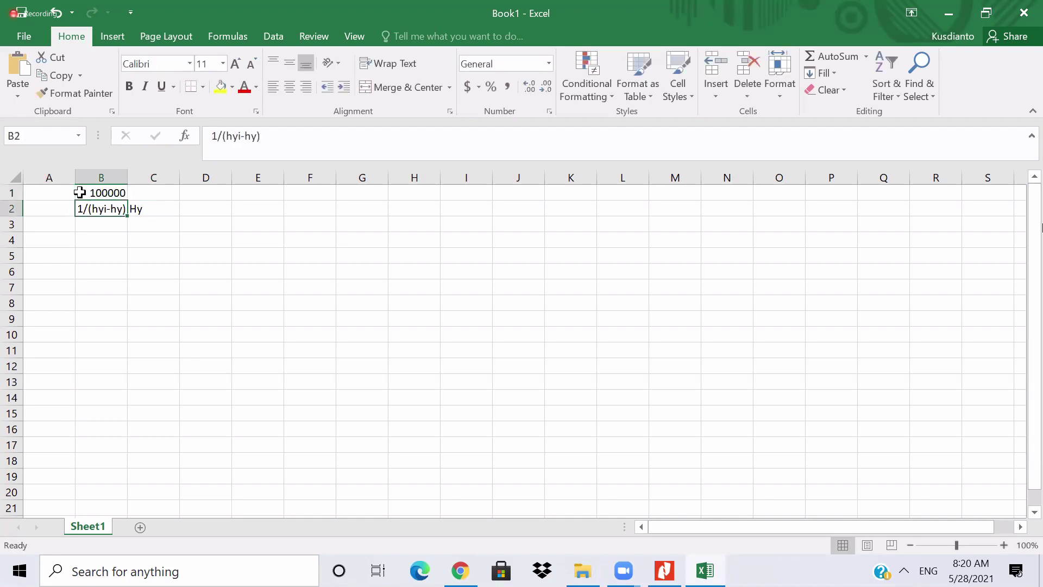
# Enter the first 1/(hyi-hy) value in cell B3 as the formula =4.41/B1
pyautogui.click(93, 223)
pyautogui.write('=')
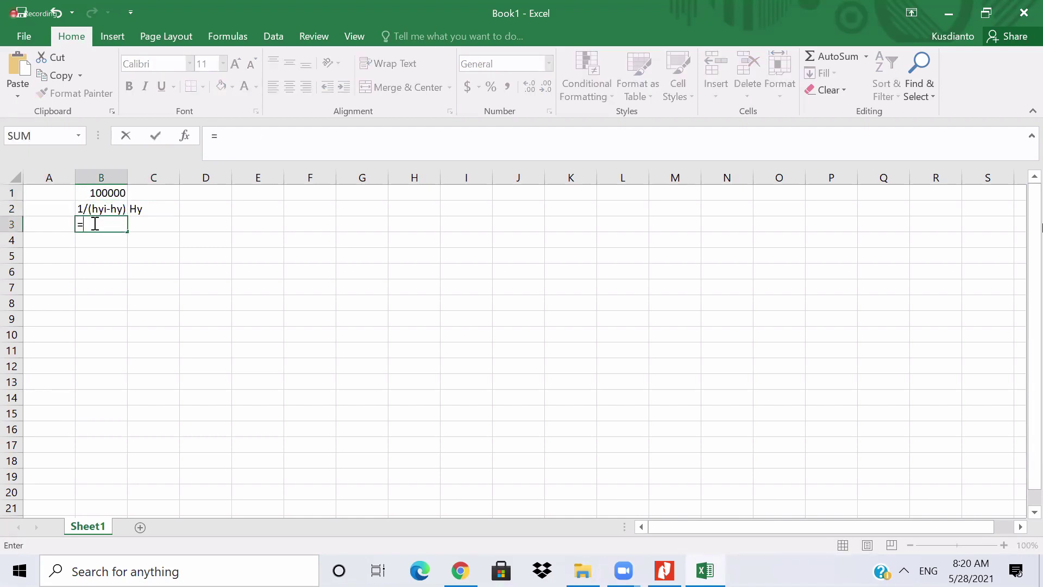
pyautogui.write('4.41/')
pyautogui.click(106, 191)
pyautogui.press('Return')
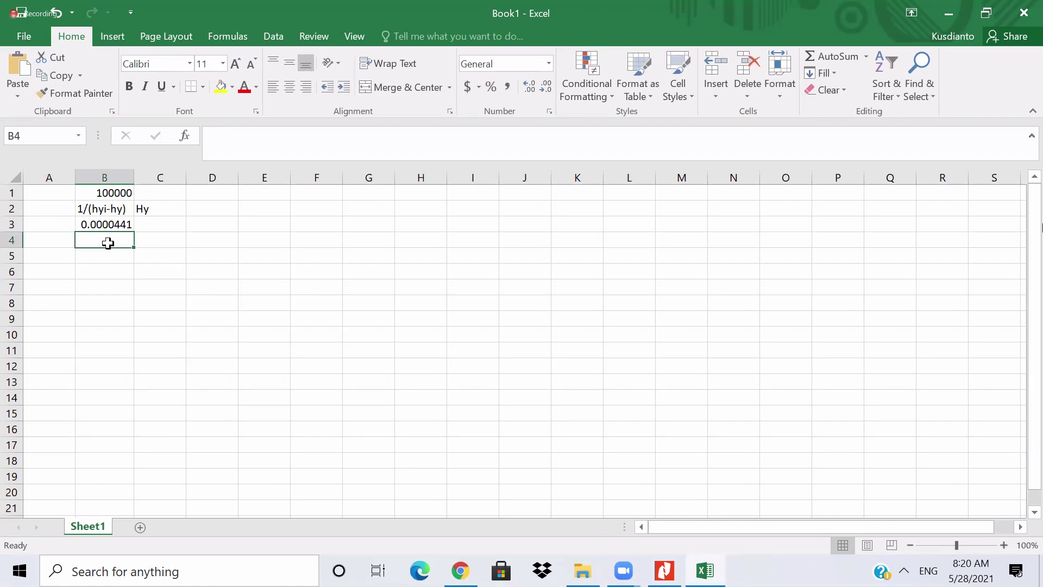
# Enter the second 1/(hyi-hy) value in cell B4 as the formula =4.02/B1
pyautogui.write('4.02')
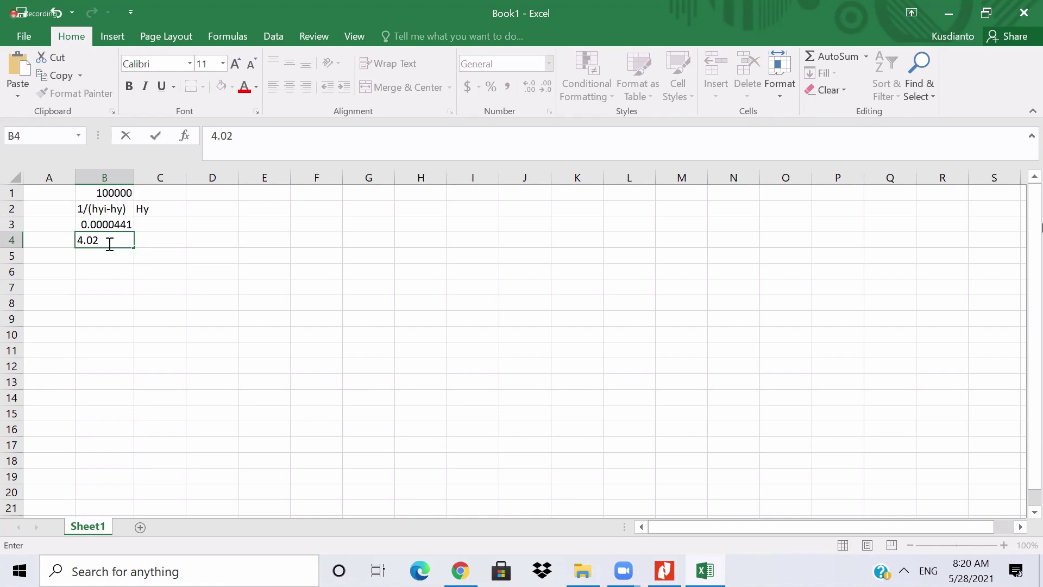
pyautogui.press('Left')
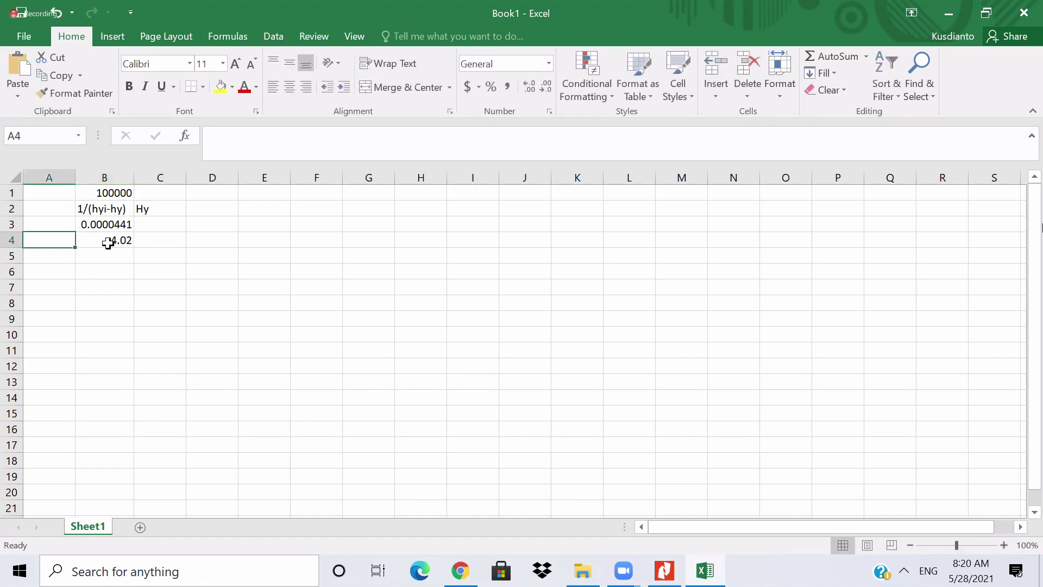
pyautogui.click(108, 243)
pyautogui.write('=')
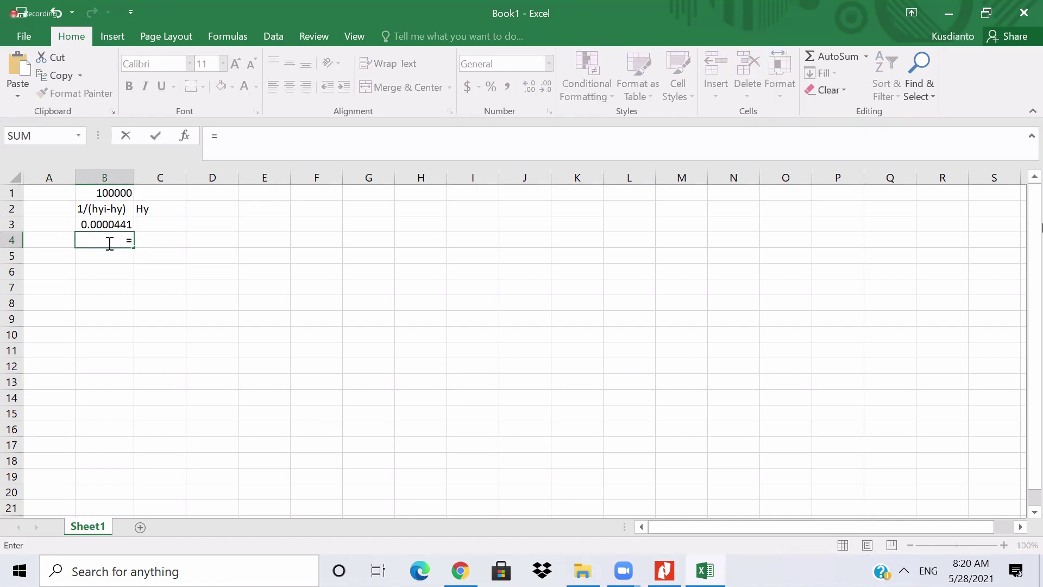
pyautogui.write('4.02/')
pyautogui.click(113, 190)
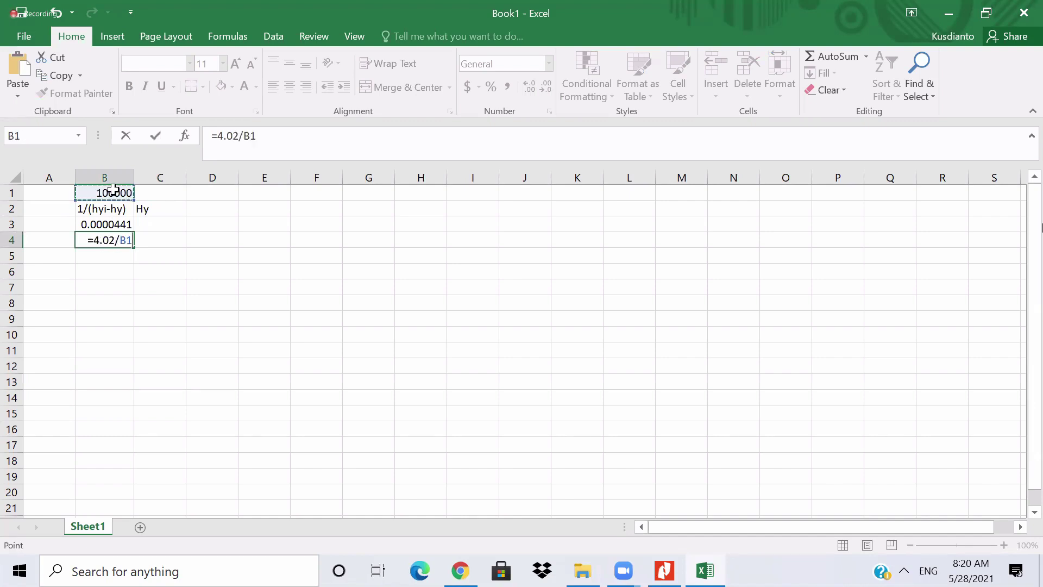
pyautogui.press('Return')
# Enter the third 1/(hyi-hy) value in cell B5 as the formula =3.39/B1
pyautogui.write('=')
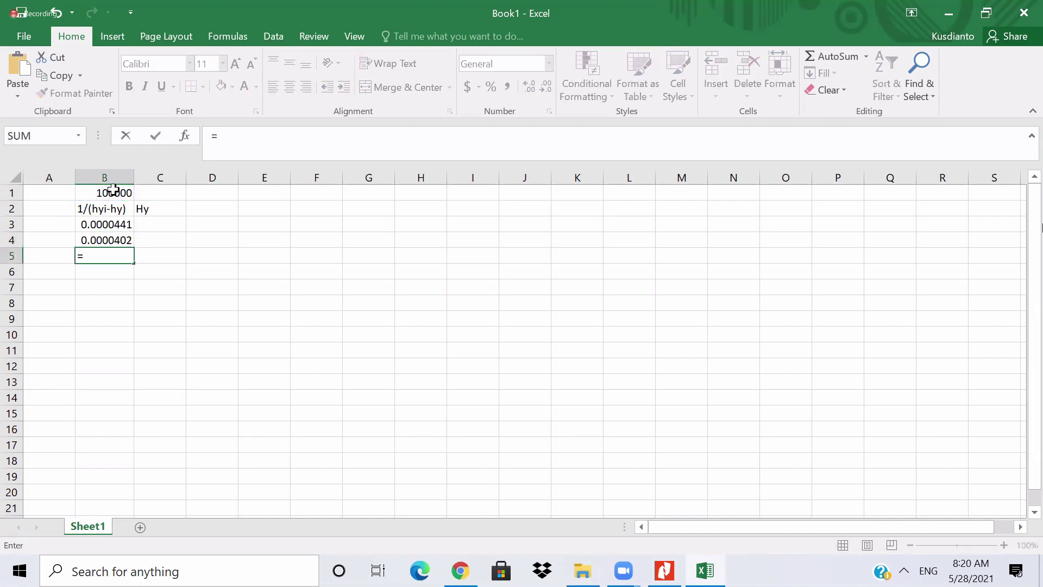
pyautogui.write('3')
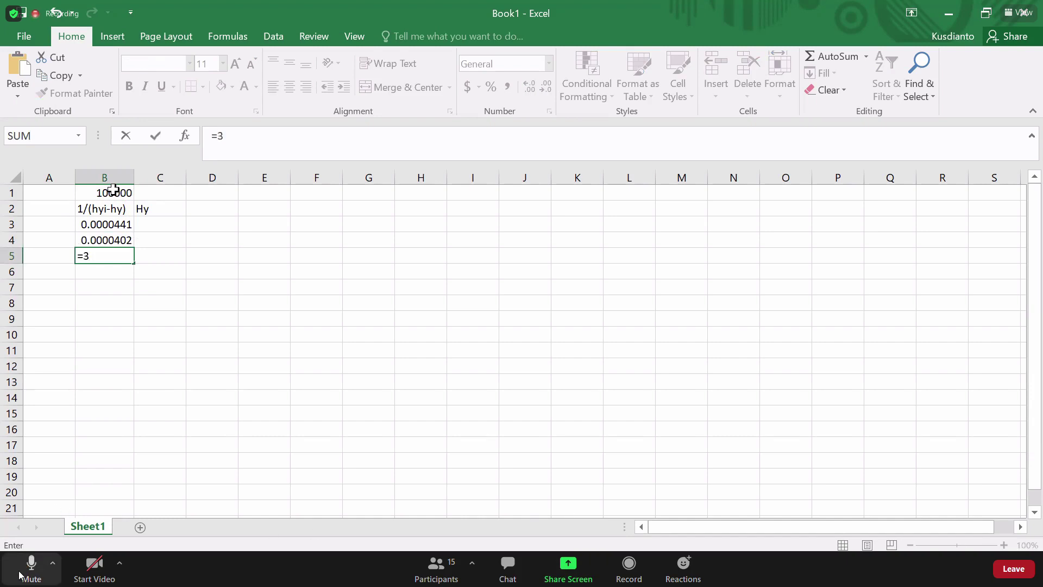
pyautogui.write('.39')
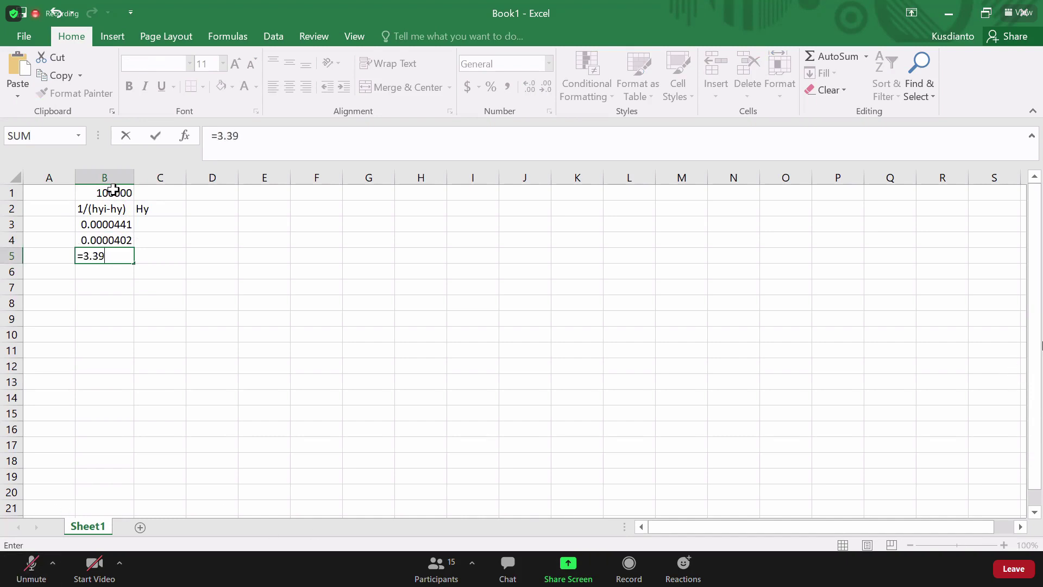
pyautogui.write('/')
pyautogui.click(114, 193)
pyautogui.press('Return')
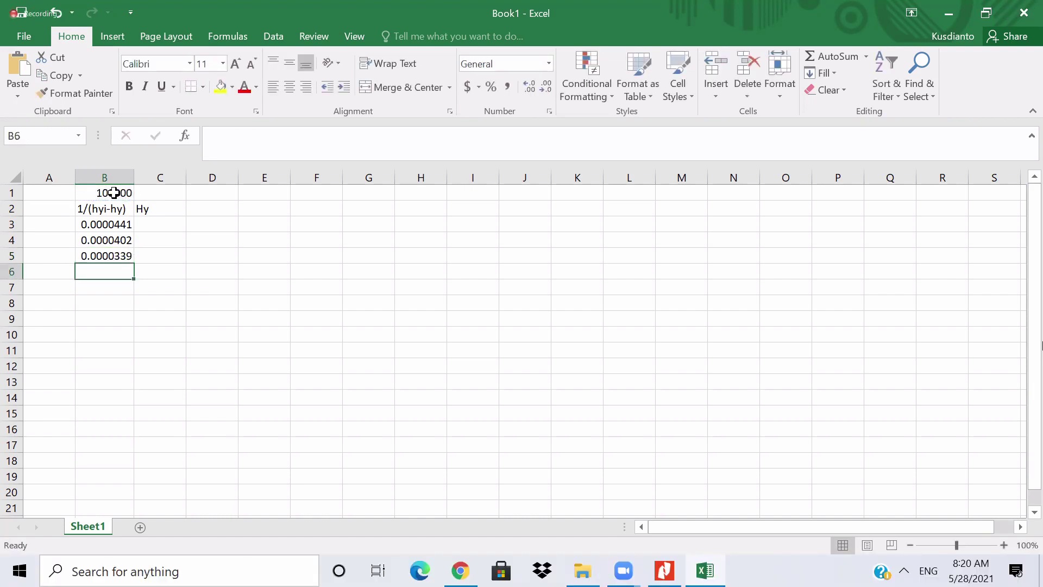
# Enter the next two 1/(hyi-hy) values as the formulas =2.83/B1 in cell B6 and =2.29/B1 in cell B7
pyautogui.write('=')
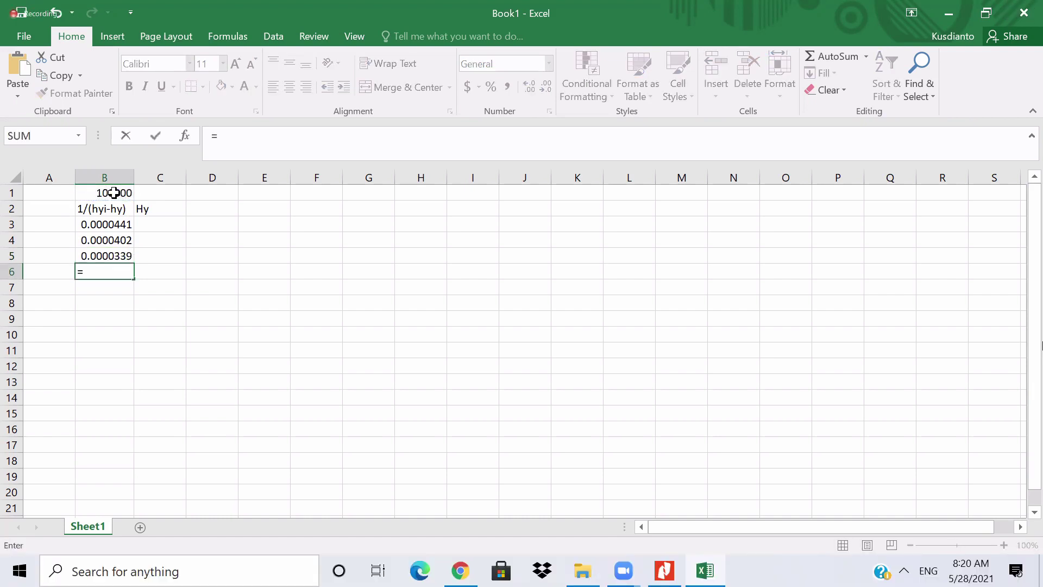
pyautogui.write('2.83/')
pyautogui.click(113, 193)
pyautogui.press('Return')
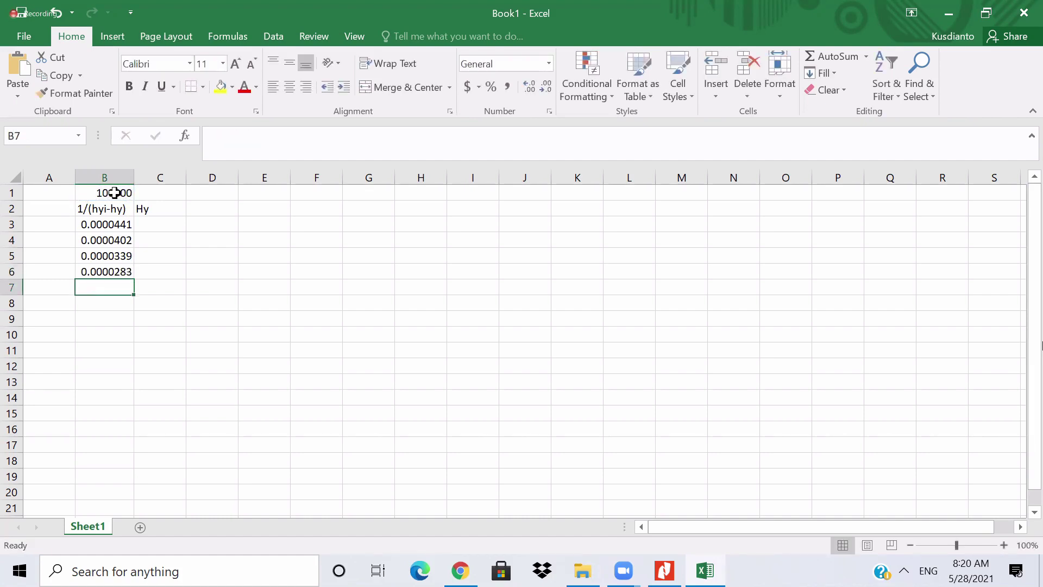
pyautogui.write('=2.29')
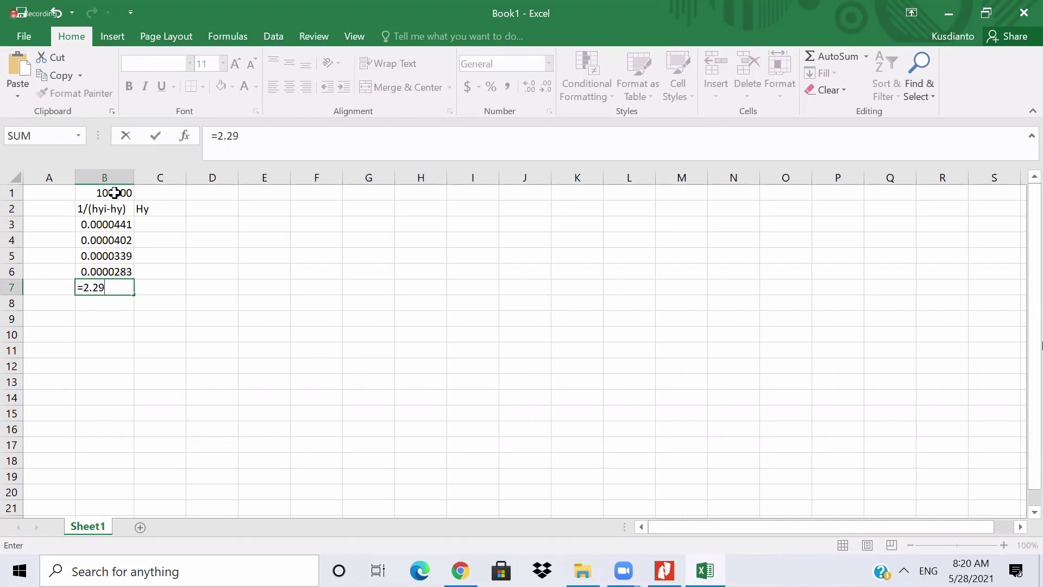
pyautogui.write('/')
pyautogui.click(114, 193)
pyautogui.press('Return')
# Enter the sixth 1/(hyi-hy) value in cell B8 as the formula =1.82/B1
pyautogui.write('=')
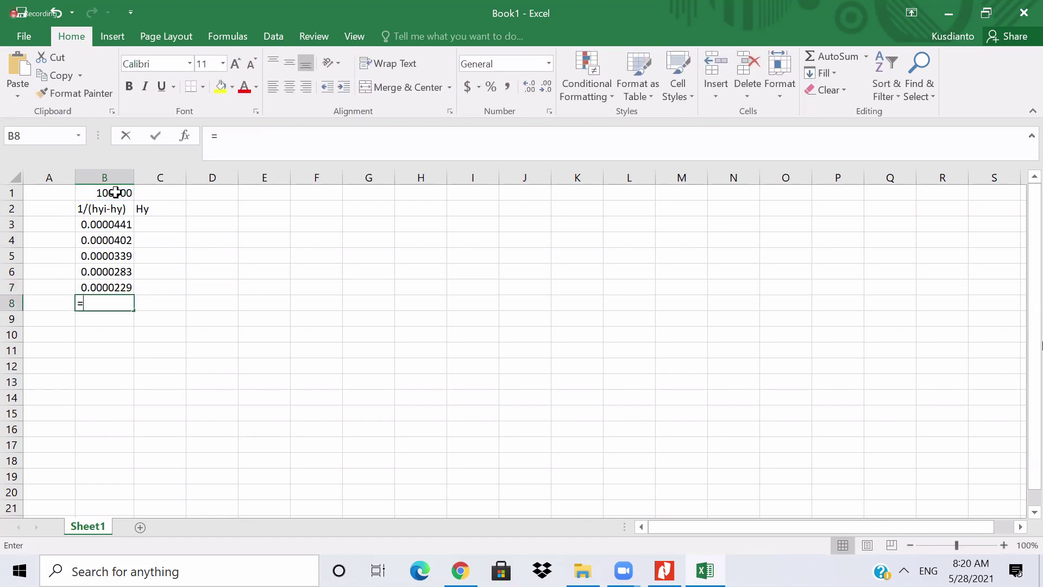
pyautogui.write('1.82/')
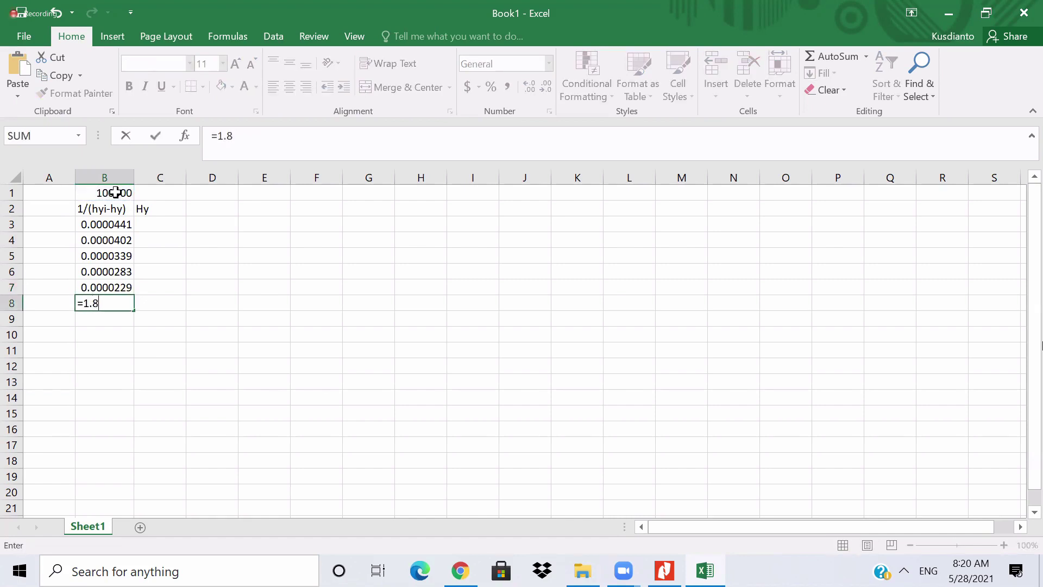
pyautogui.click(120, 191)
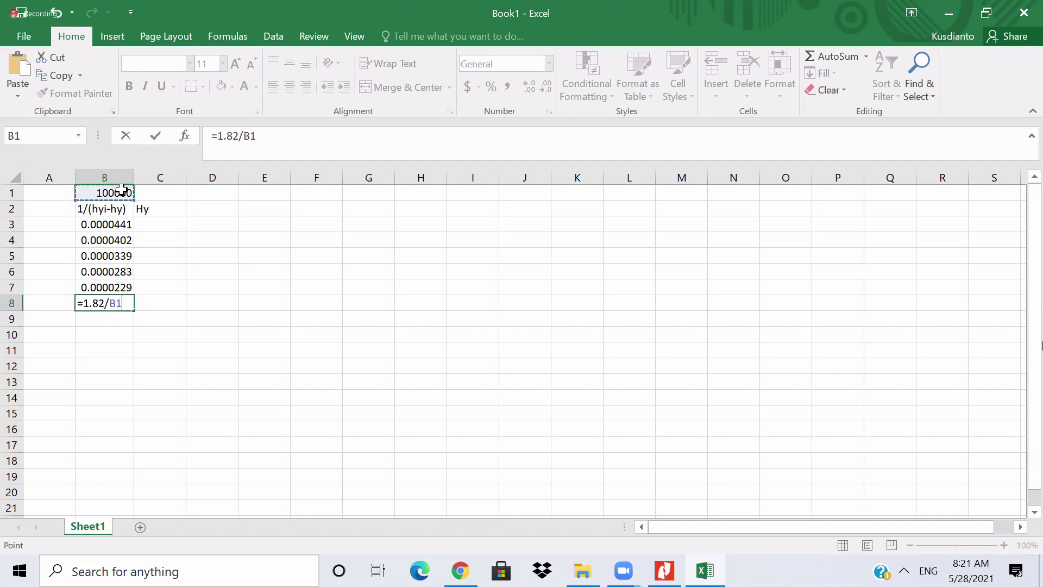
pyautogui.press('Return')
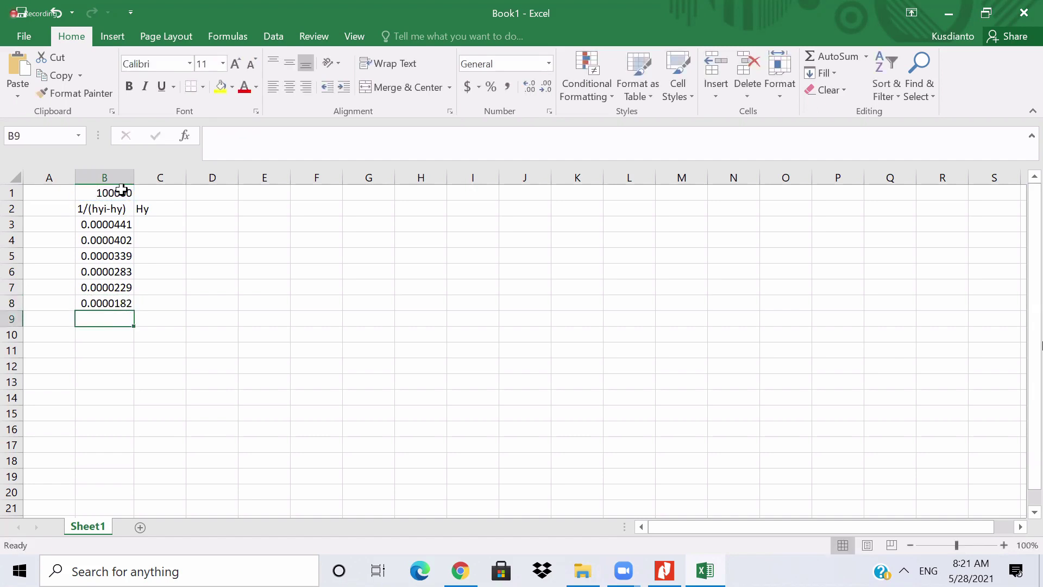
# Enter the multiplier 1000 in cell C1 above the Hy heading
pyautogui.click(153, 221)
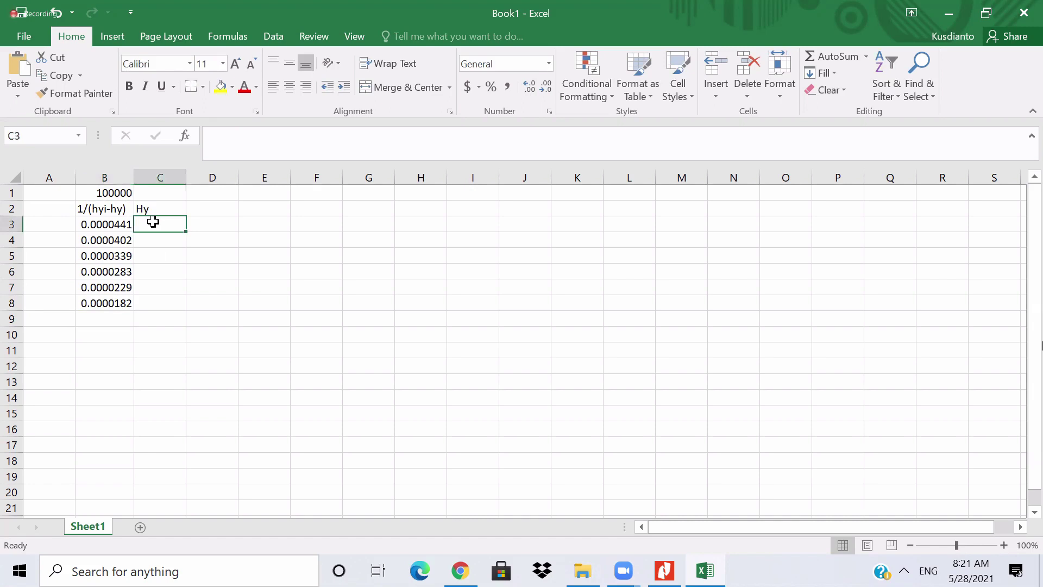
pyautogui.press('Up')
pyautogui.press('Up')
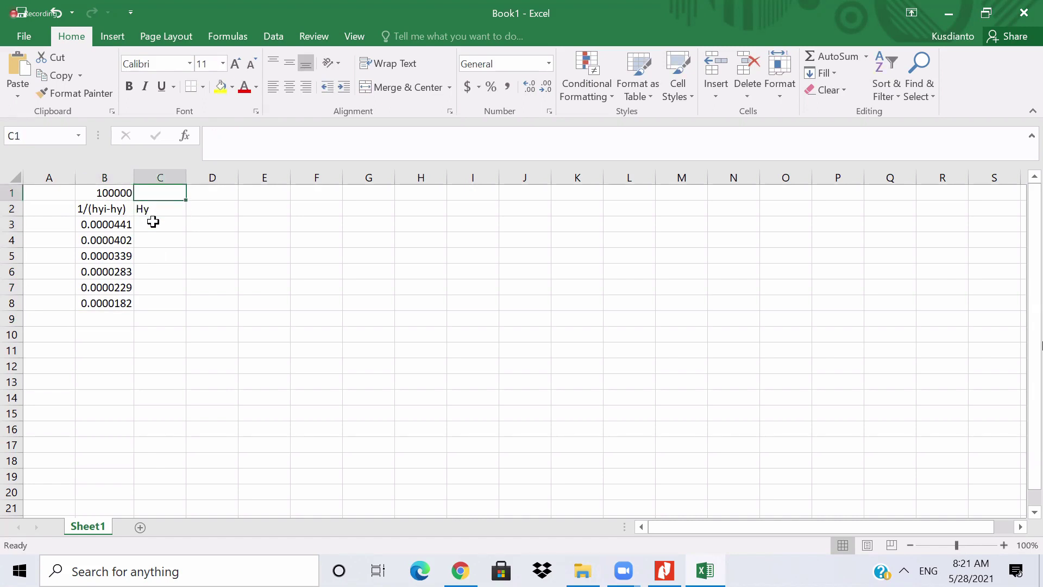
pyautogui.write('1000')
pyautogui.press('Return')
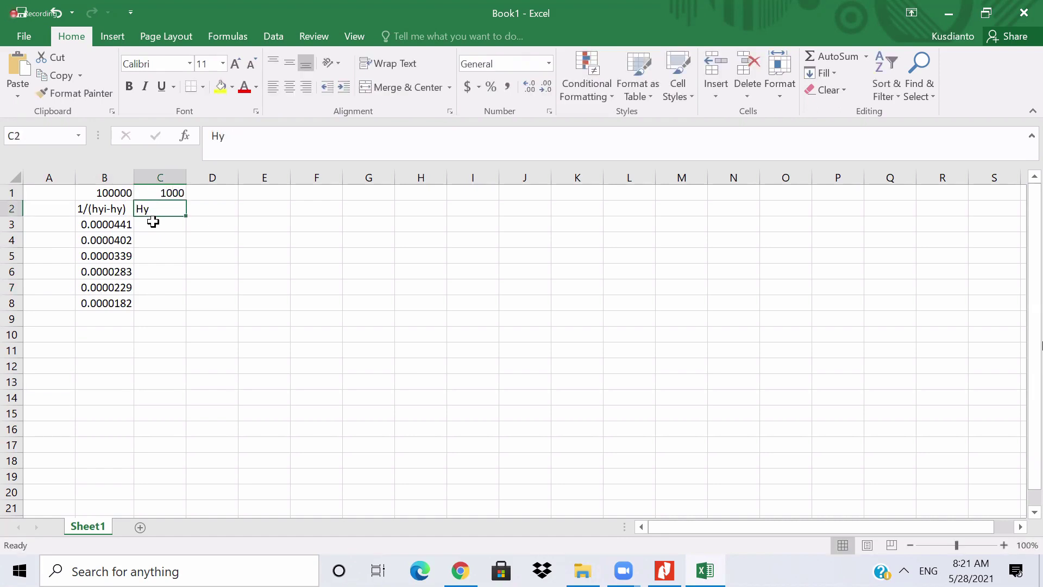
# Enter the first Hy value in cell C3 as the formula =71.7*C1
pyautogui.click(153, 221)
pyautogui.write('=')
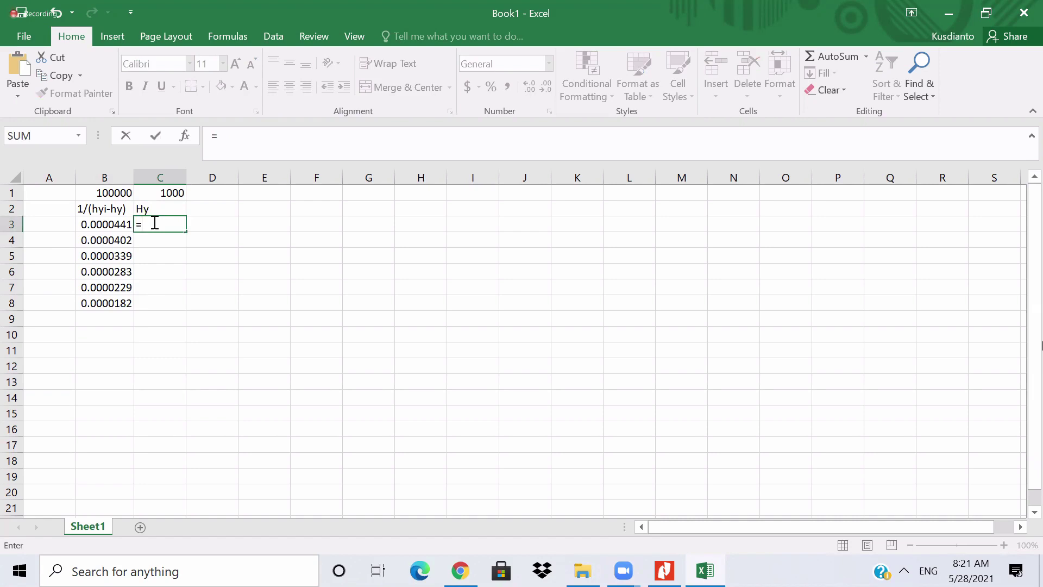
pyautogui.write('71.7*')
pyautogui.press('Up')
pyautogui.press('Up')
pyautogui.press('Return')
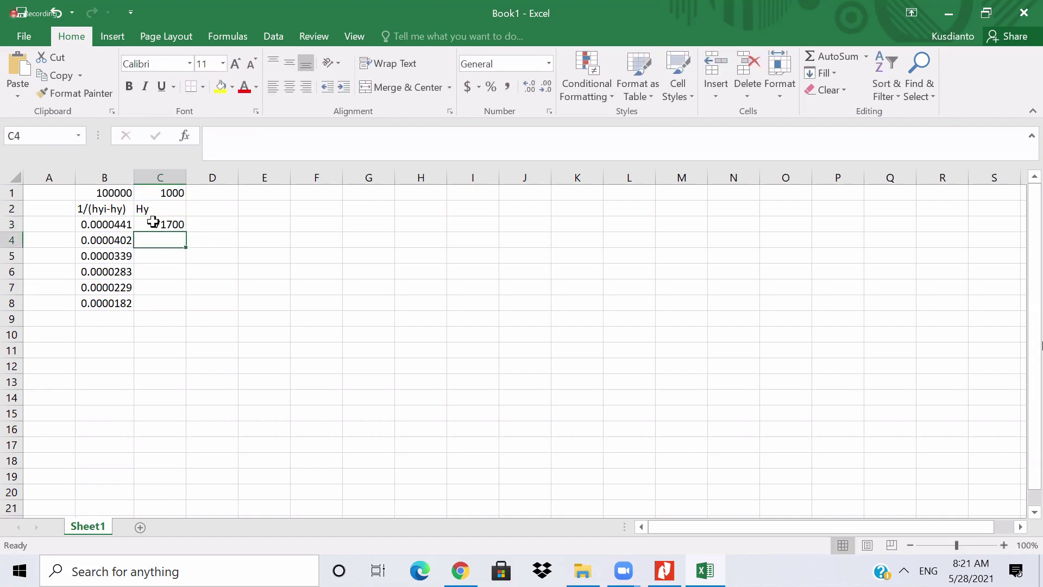
# Enter the second and third Hy values as the formulas =83.5*C1 in cell C4 and =94.9*C1 in cell C5
pyautogui.write('=')
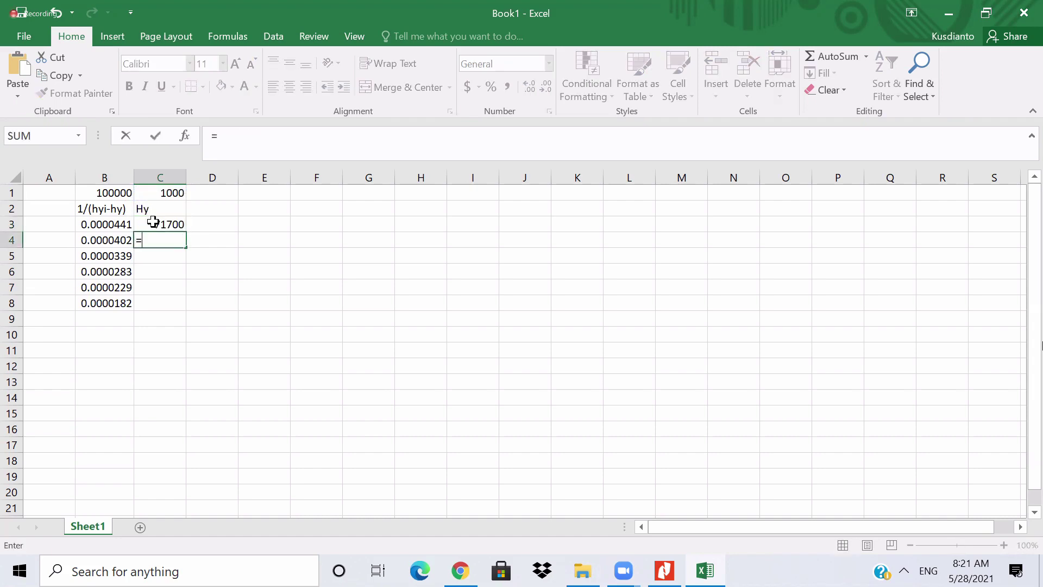
pyautogui.write('83.5*')
pyautogui.click(167, 194)
pyautogui.press('Return')
pyautogui.write('=9')
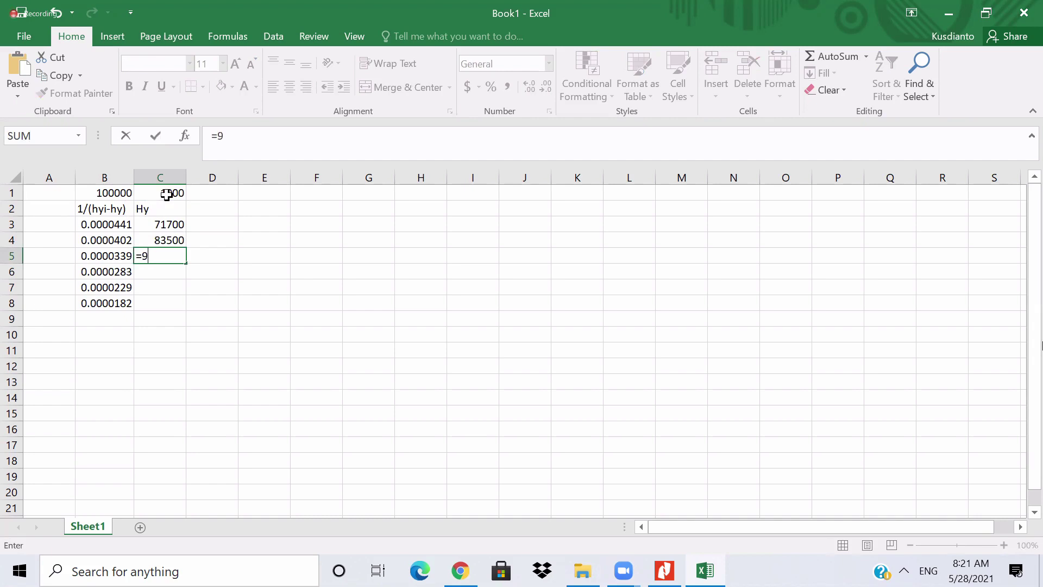
pyautogui.write('4.9*')
pyautogui.click(167, 194)
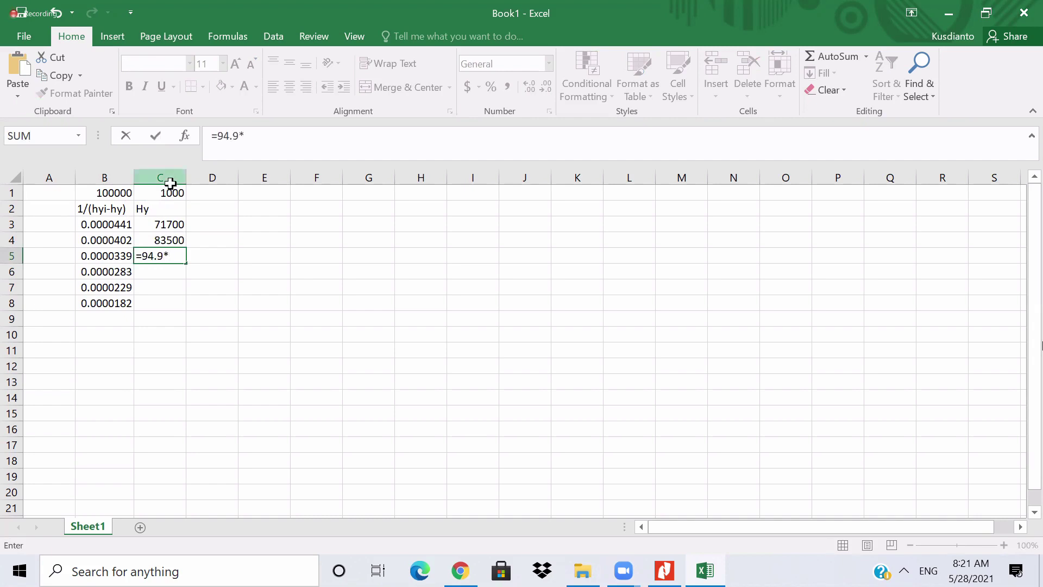
pyautogui.press('Return')
# Enter the next two Hy values as the formulas =106.5*C1 in cell C6 and =118.4*C1 in cell C7
pyautogui.write('=')
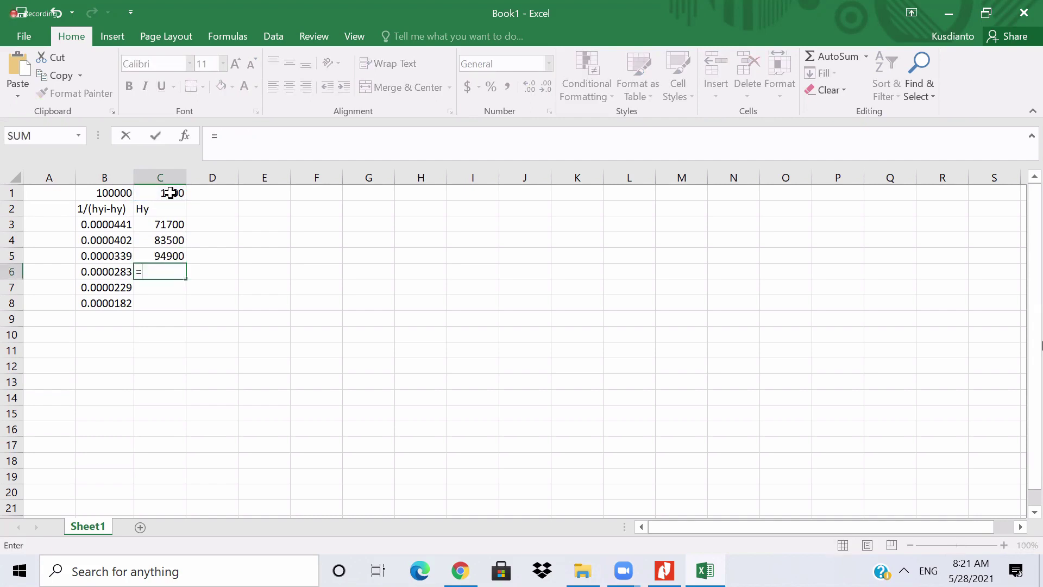
pyautogui.write('106.5*')
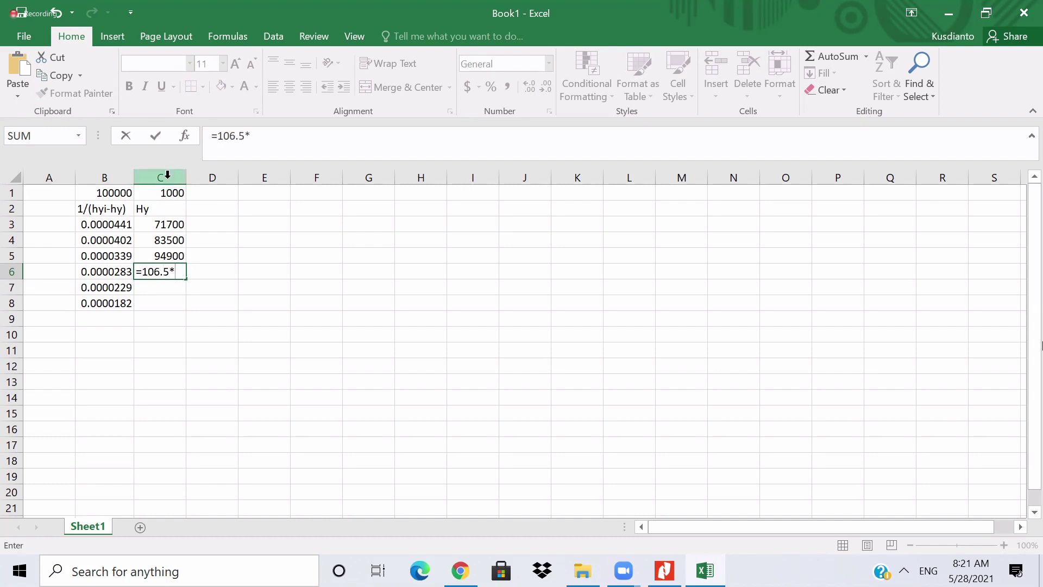
pyautogui.click(170, 192)
pyautogui.press('Return')
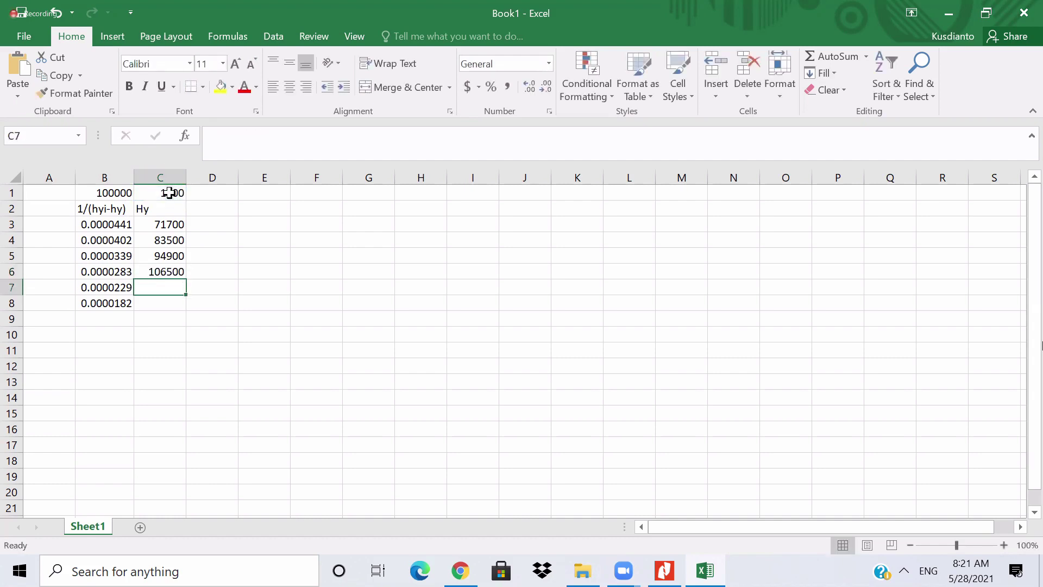
pyautogui.write('=')
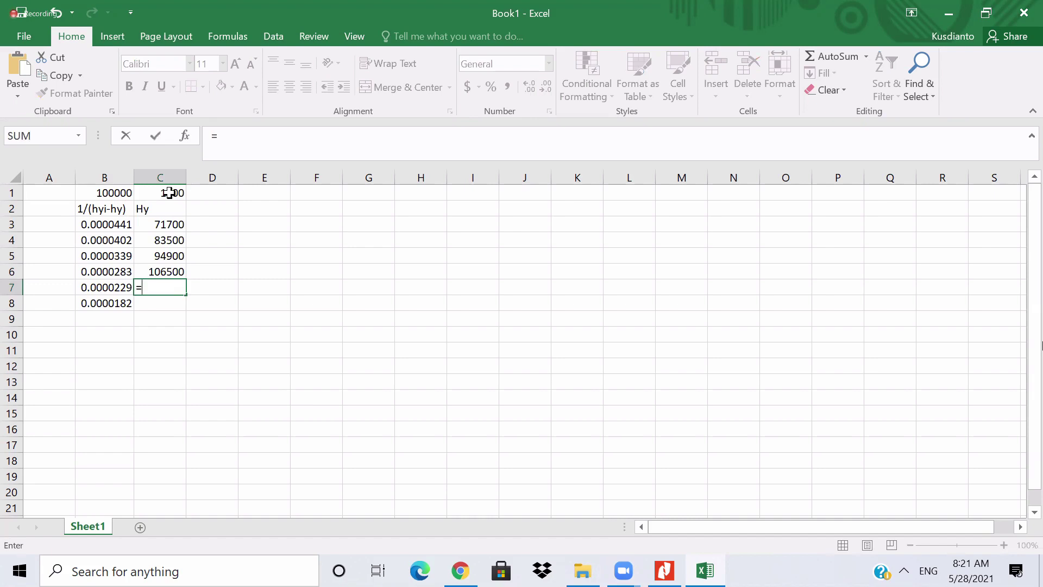
pyautogui.write('8.4*')
pyautogui.click(170, 192)
pyautogui.press('Return')
# Enter the last Hy value in cell C8 as the formula =129.9*C1
pyautogui.write('=')
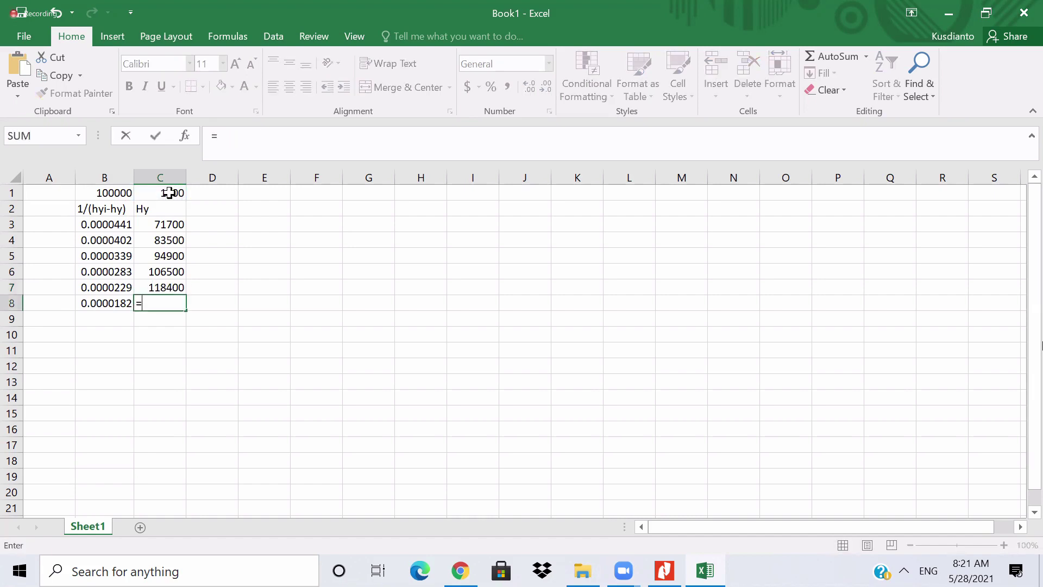
pyautogui.write('129')
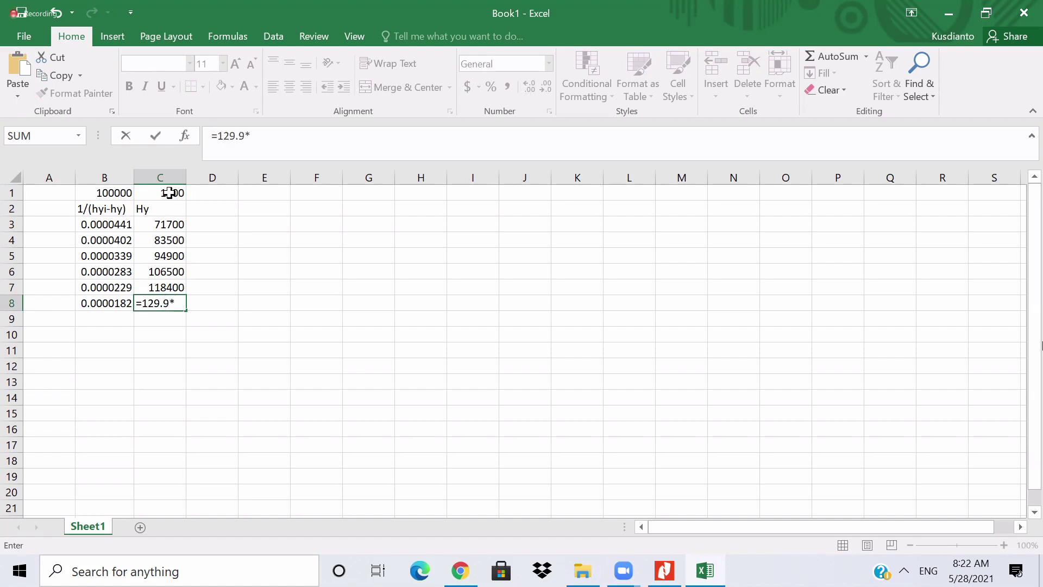
pyautogui.write('.9*')
pyautogui.click(170, 192)
pyautogui.press('Return')
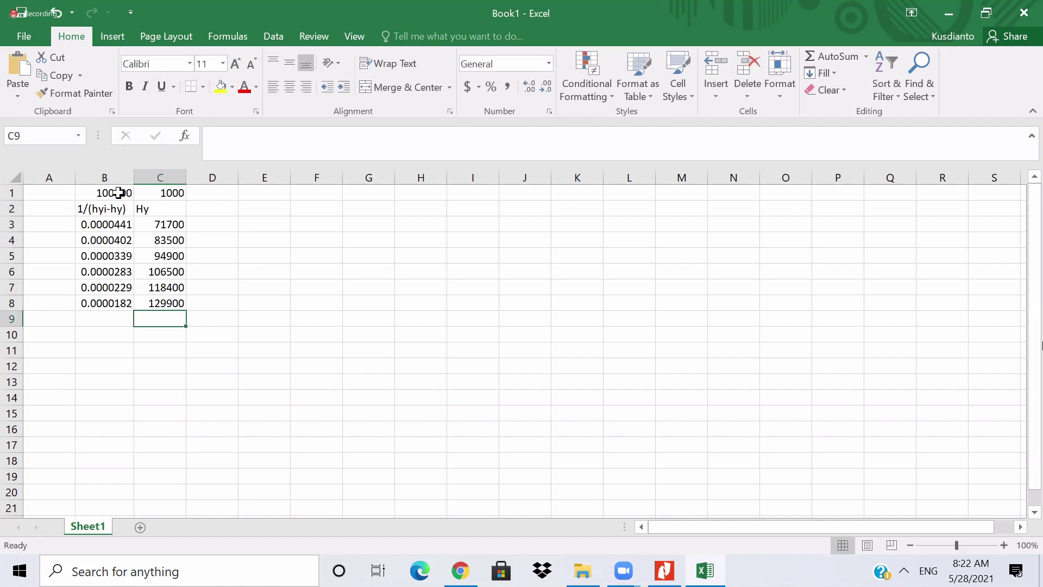
# Try plotting cells B3:C8 as a 2-D 100% stacked line chart, and delete that chart
pyautogui.moveTo(106, 225); pyautogui.dragTo(163, 301)
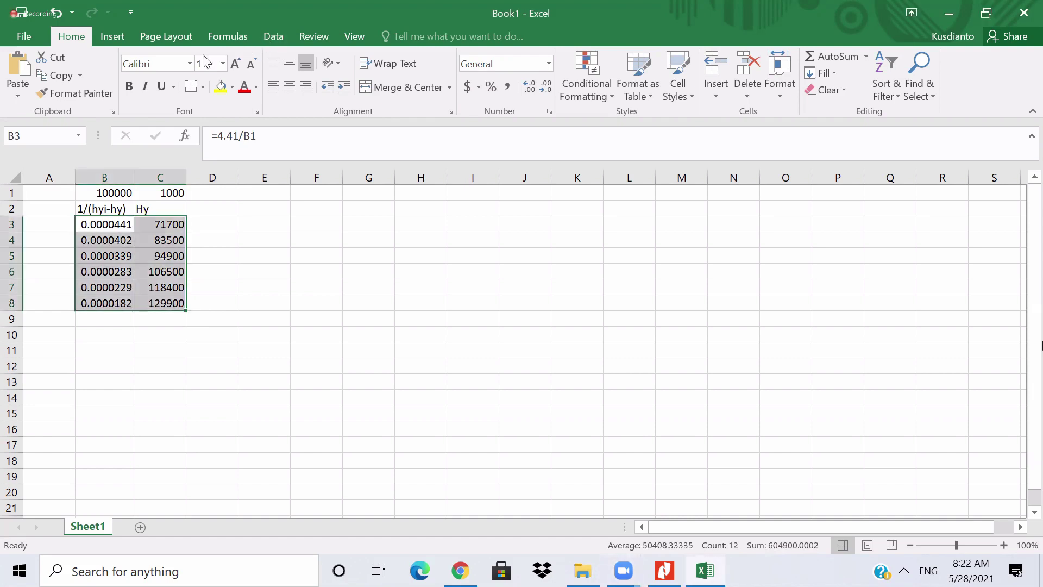
pyautogui.click(118, 37)
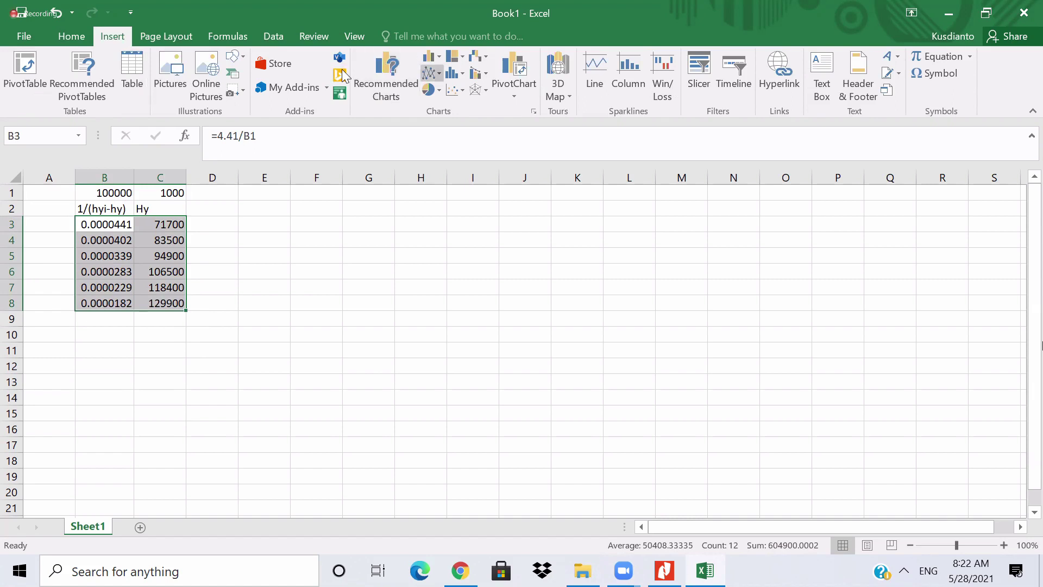
pyautogui.click(432, 72)
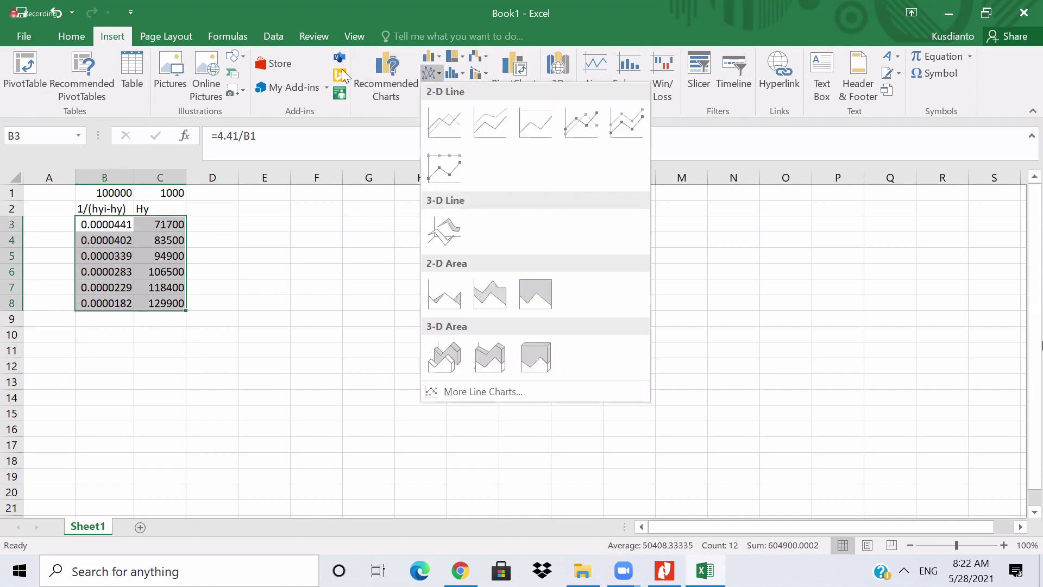
pyautogui.click(534, 132)
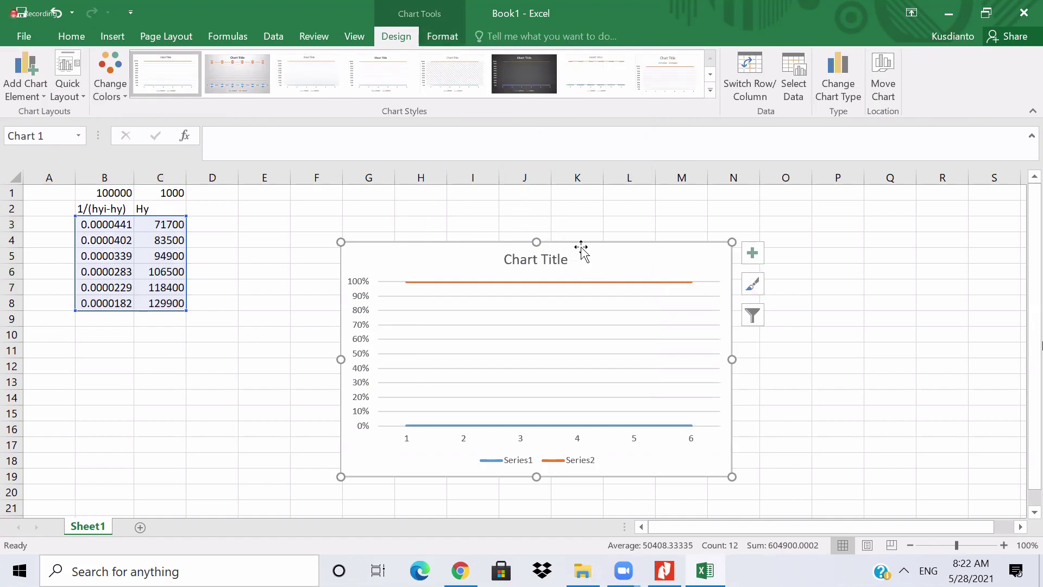
pyautogui.press('Delete')
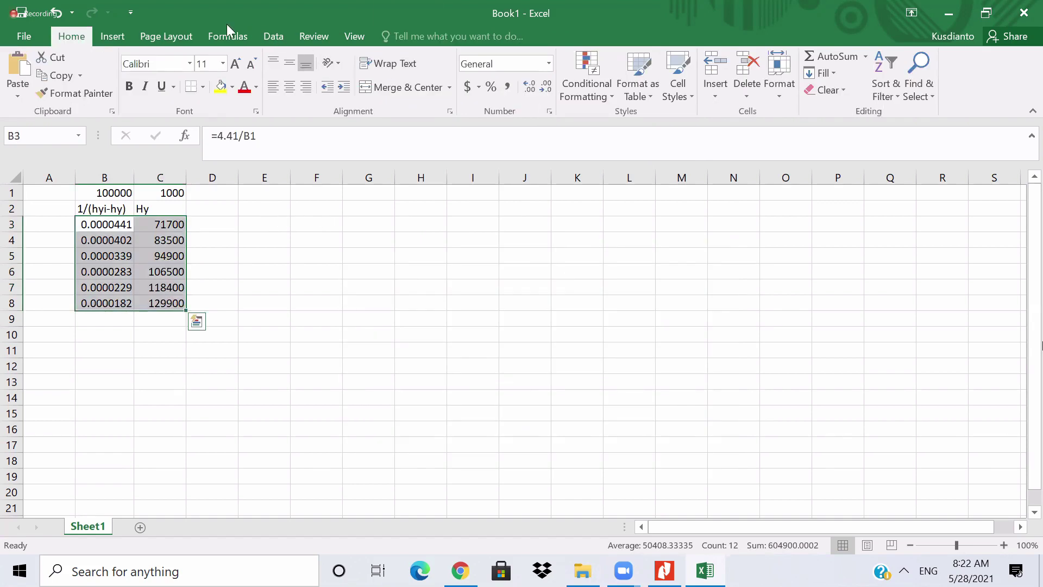
# Insert a 2-D line chart with markers from the data in cells B3:C8
pyautogui.click(115, 39)
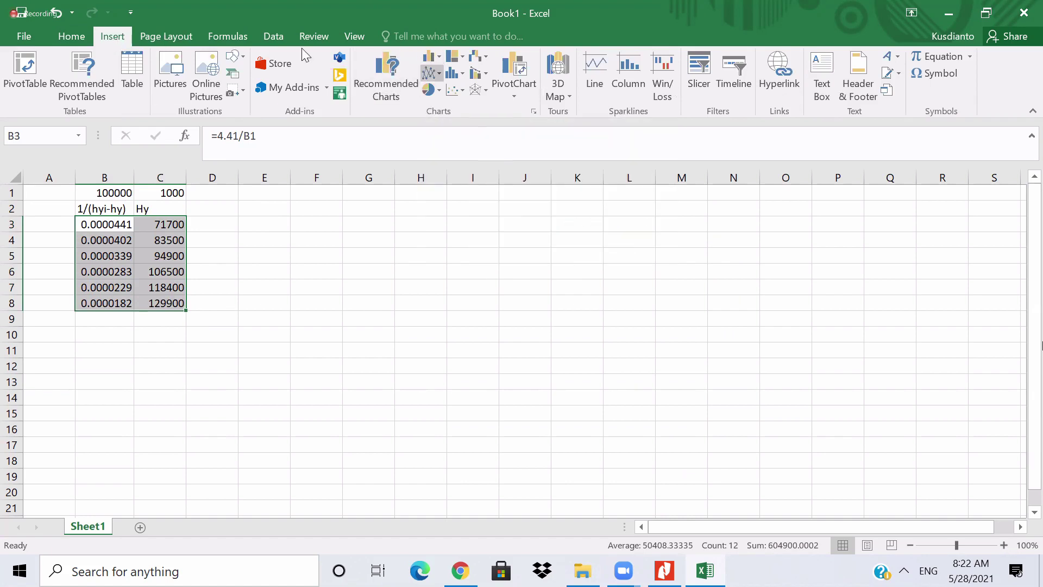
pyautogui.click(432, 73)
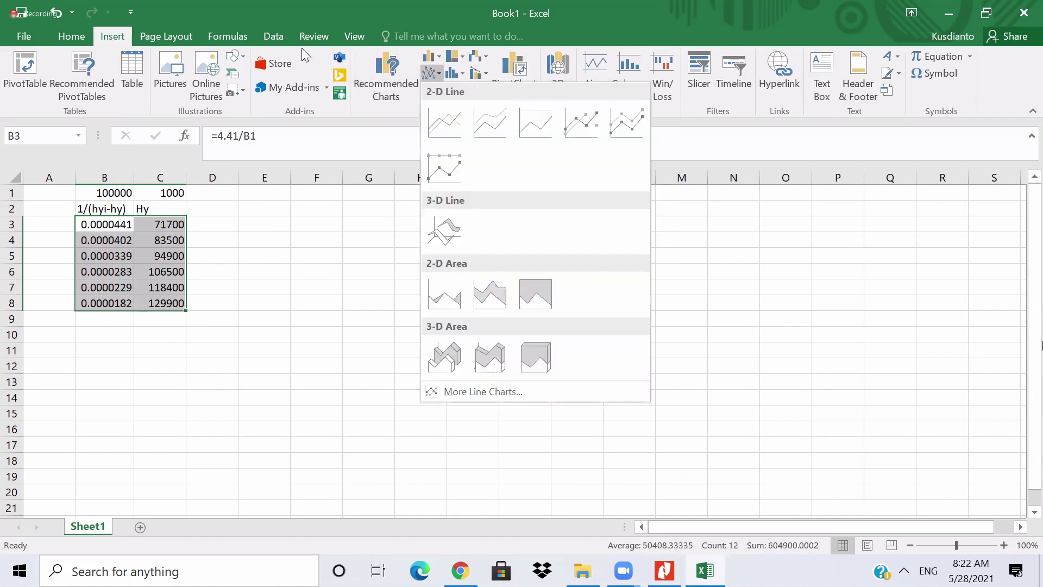
pyautogui.click(578, 137)
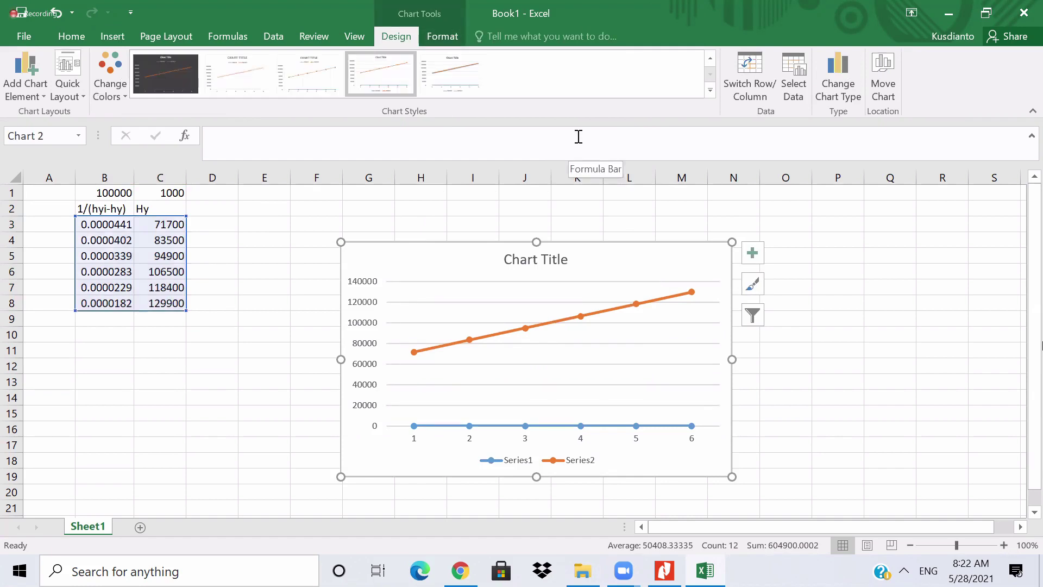
# Open the chart's data source settings and remove Series1, the 1/(hyi-hy) series
pyautogui.rightClick(524, 326)
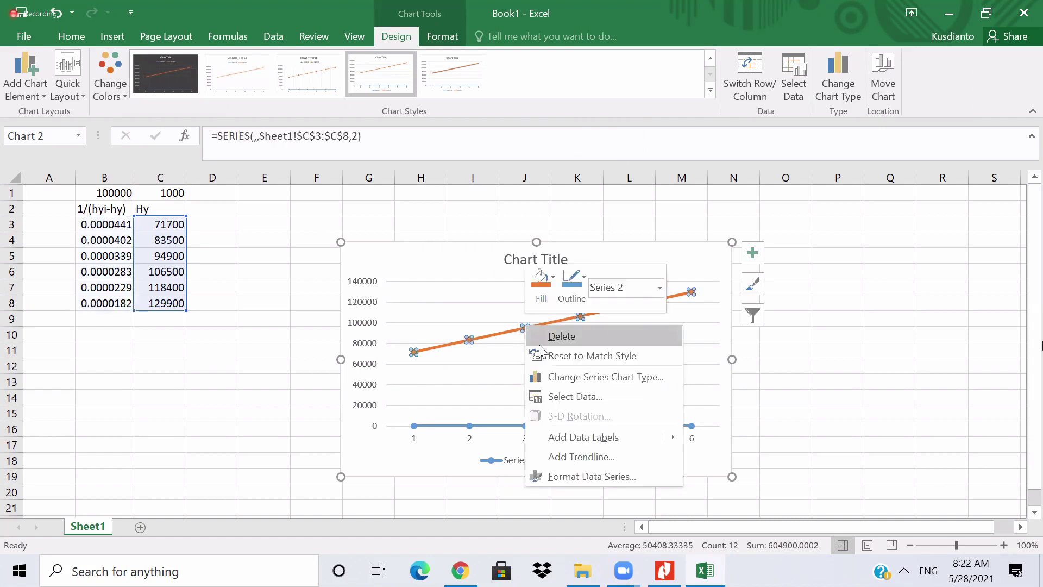
pyautogui.click(573, 398)
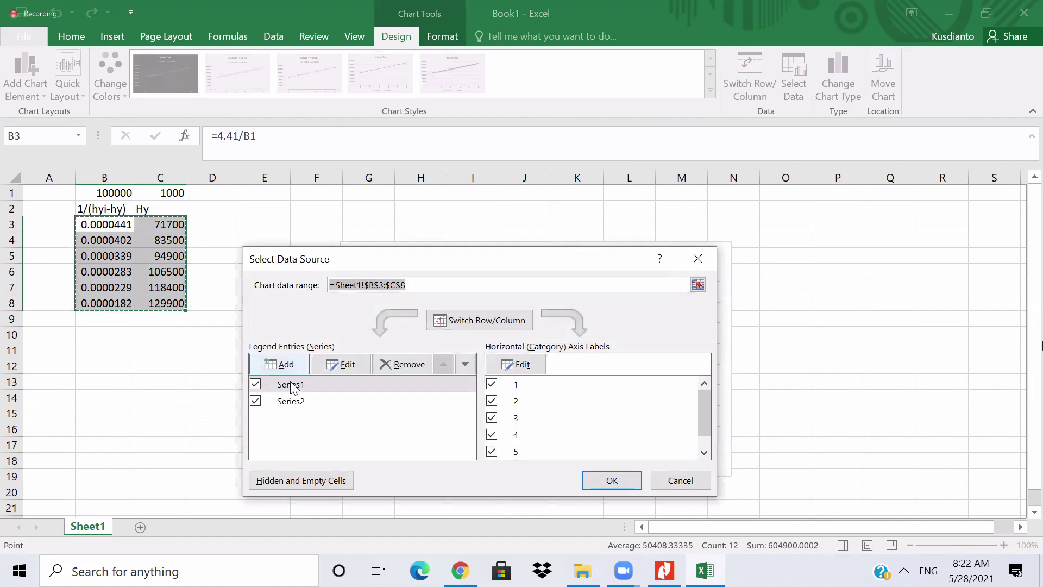
pyautogui.click(290, 386)
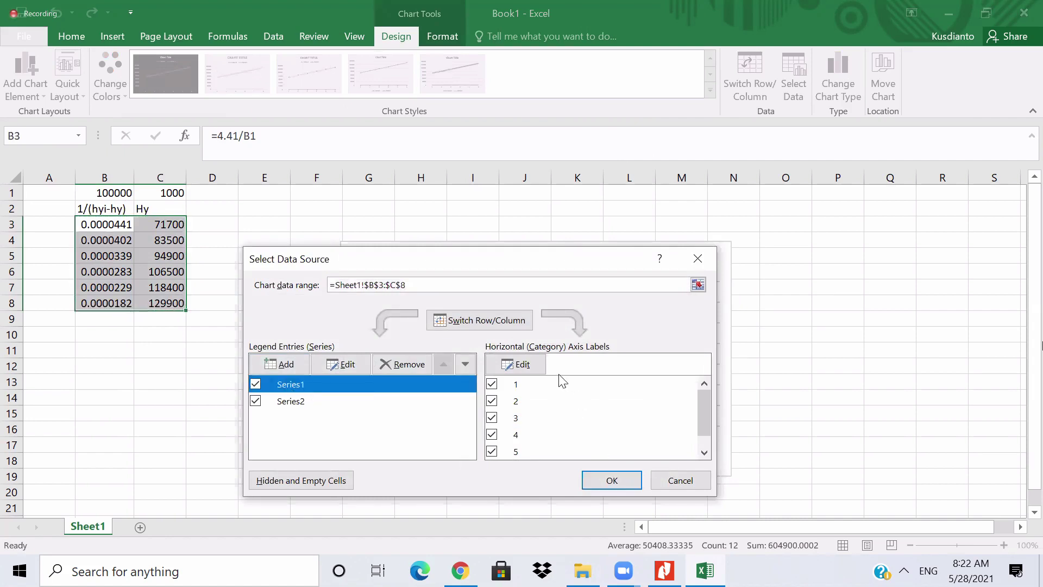
pyautogui.click(397, 364)
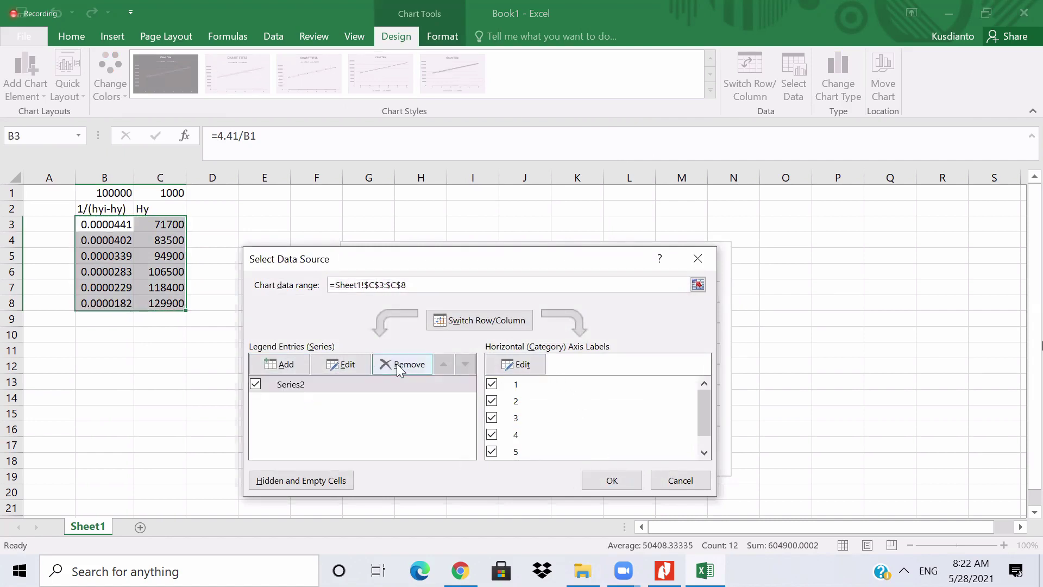
# Change the values of Series2 to the 1/(hyi-hy) data in cells B3:B8
pyautogui.click(298, 384)
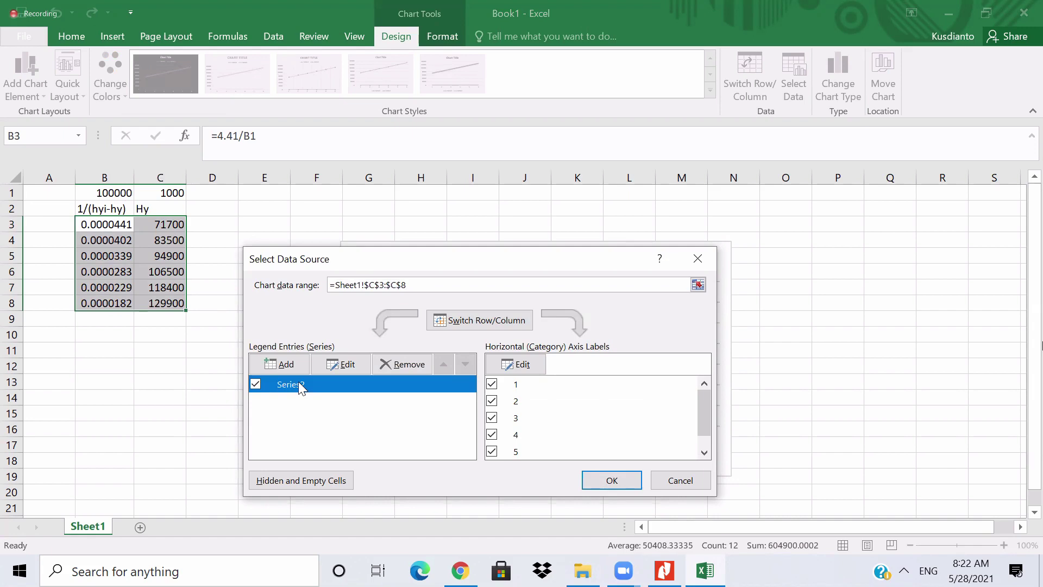
pyautogui.click(342, 364)
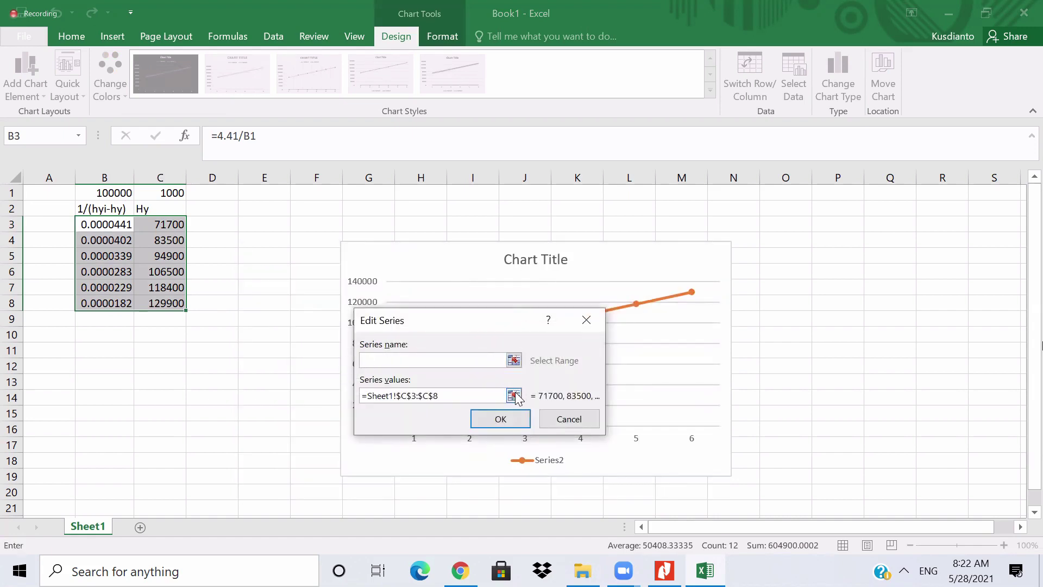
pyautogui.press('Tab')
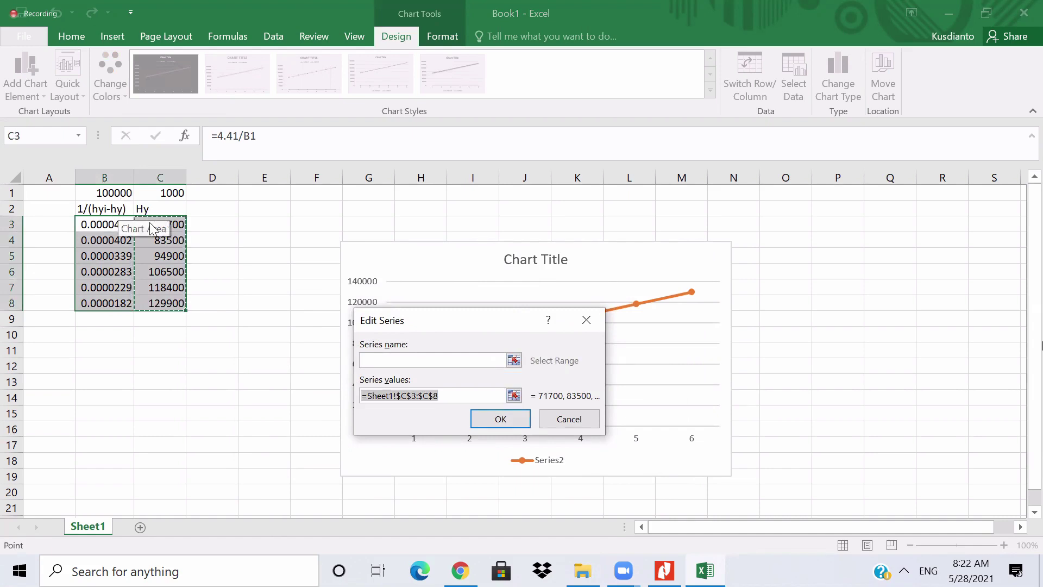
pyautogui.click(104, 225)
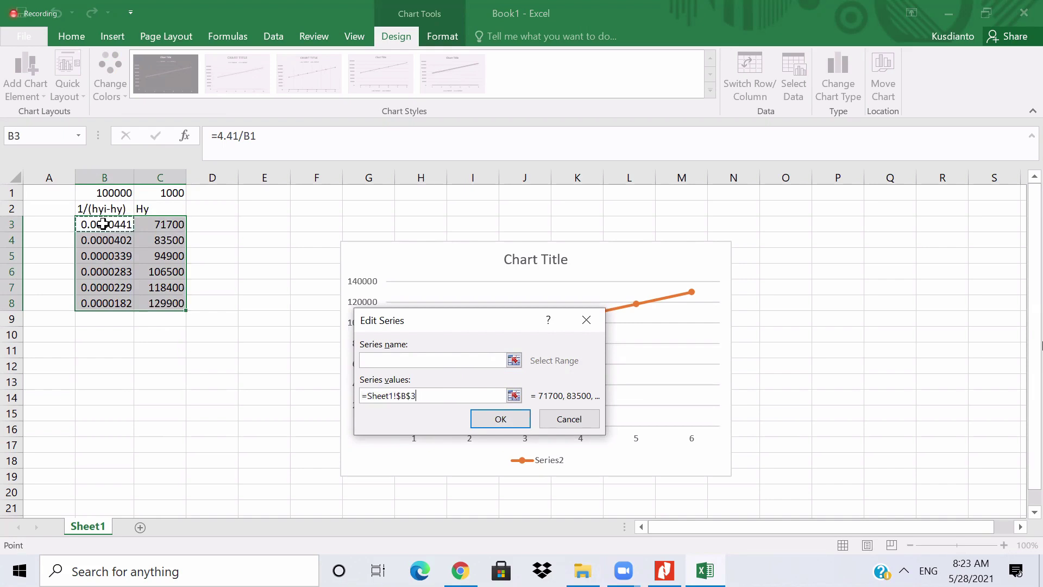
pyautogui.moveTo(103, 223); pyautogui.dragTo(104, 298)
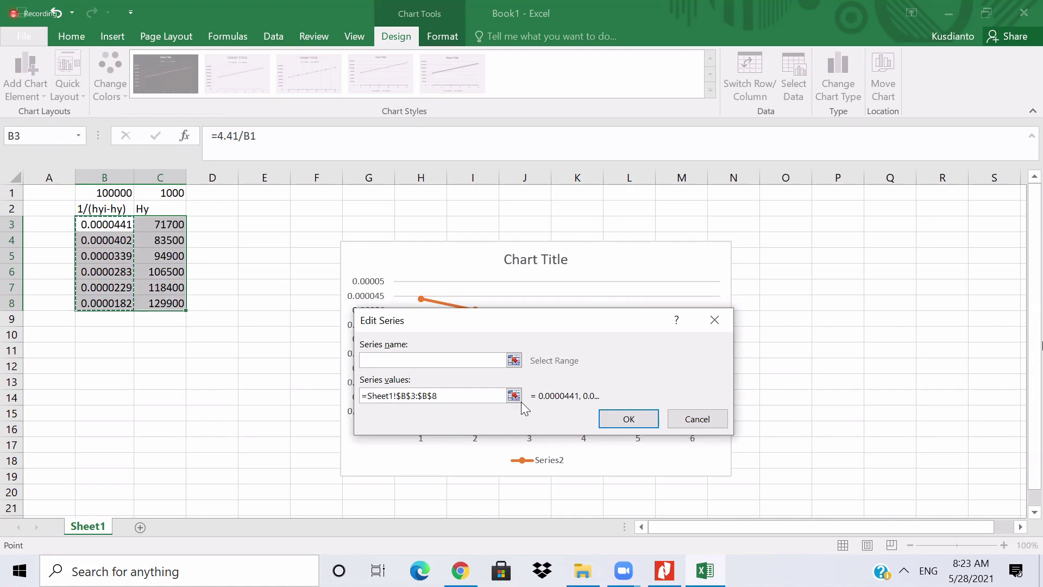
pyautogui.click(616, 421)
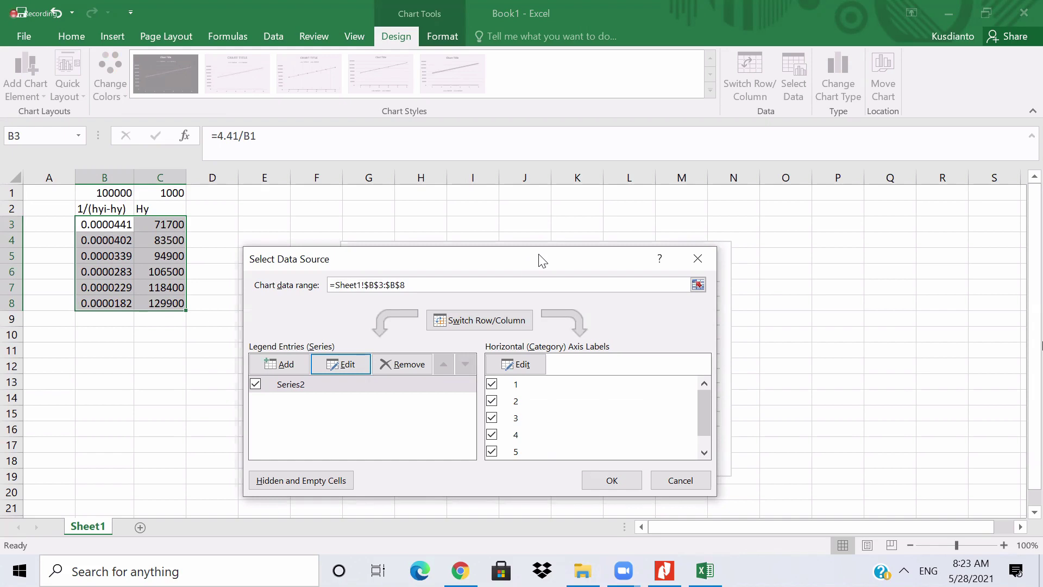
pyautogui.moveTo(434, 260); pyautogui.dragTo(949, 238)
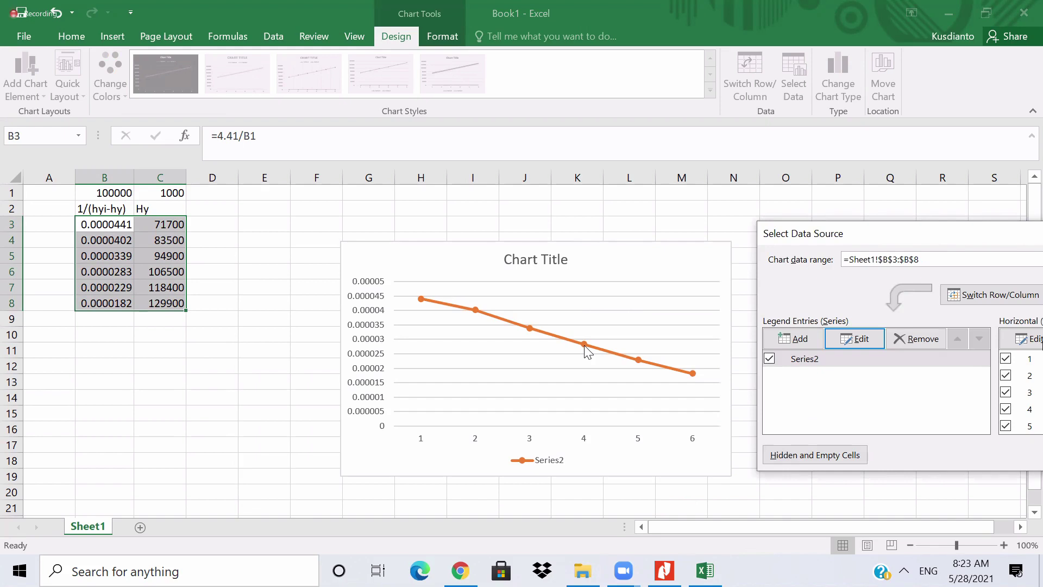
pyautogui.click(863, 339)
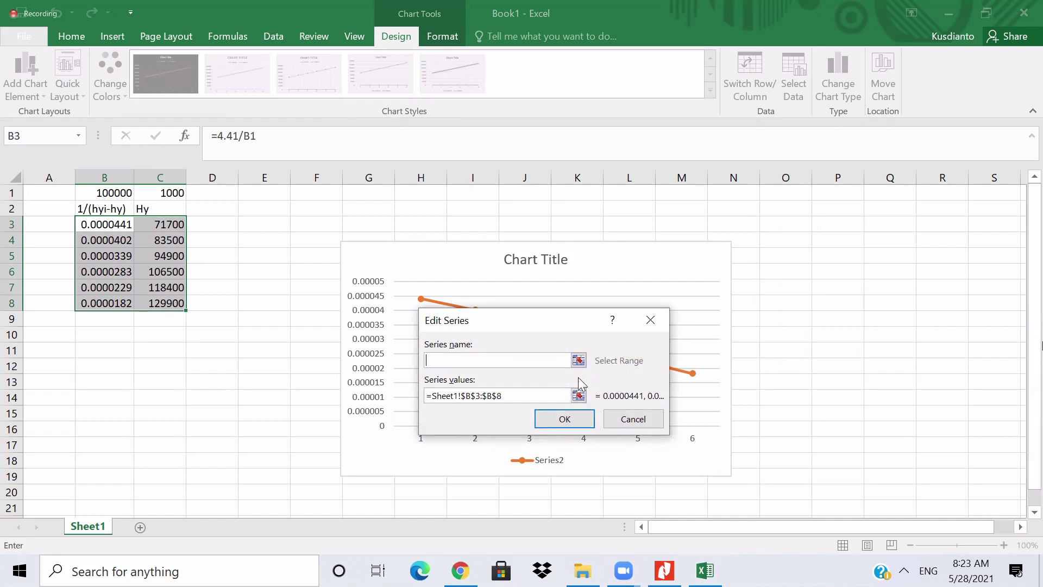
pyautogui.click(578, 420)
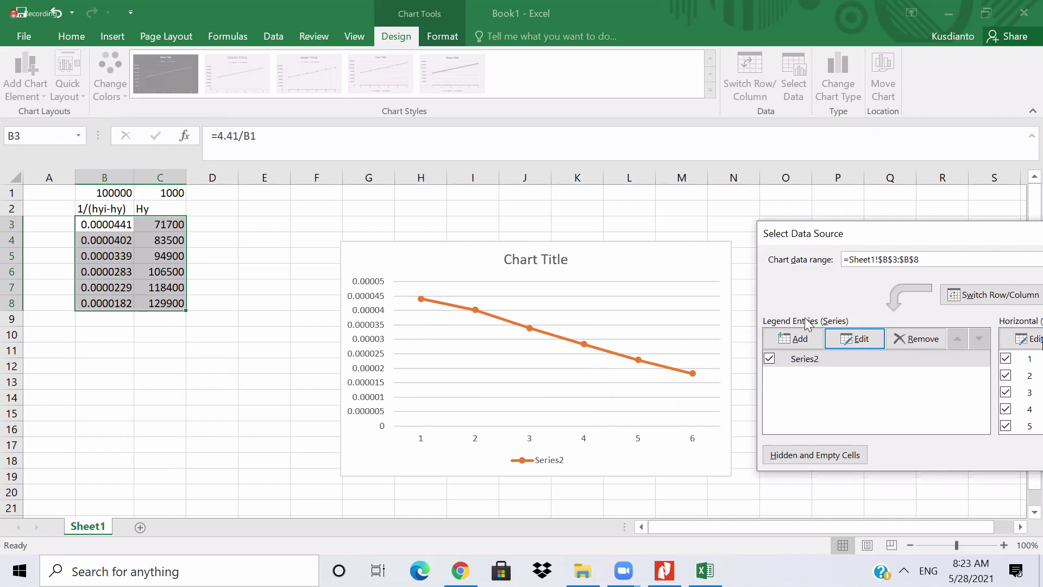
pyautogui.click(856, 338)
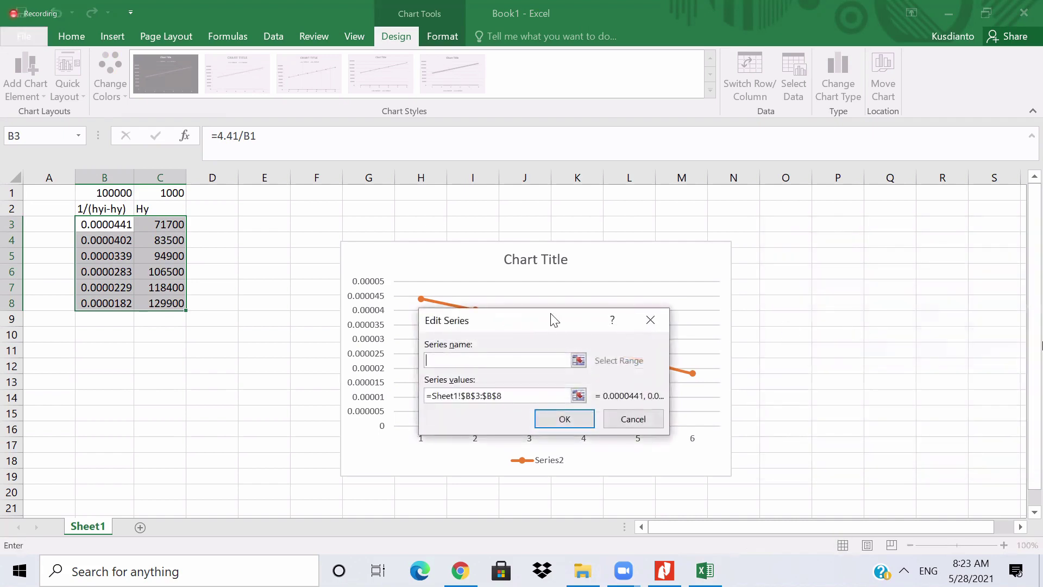
pyautogui.click(577, 359)
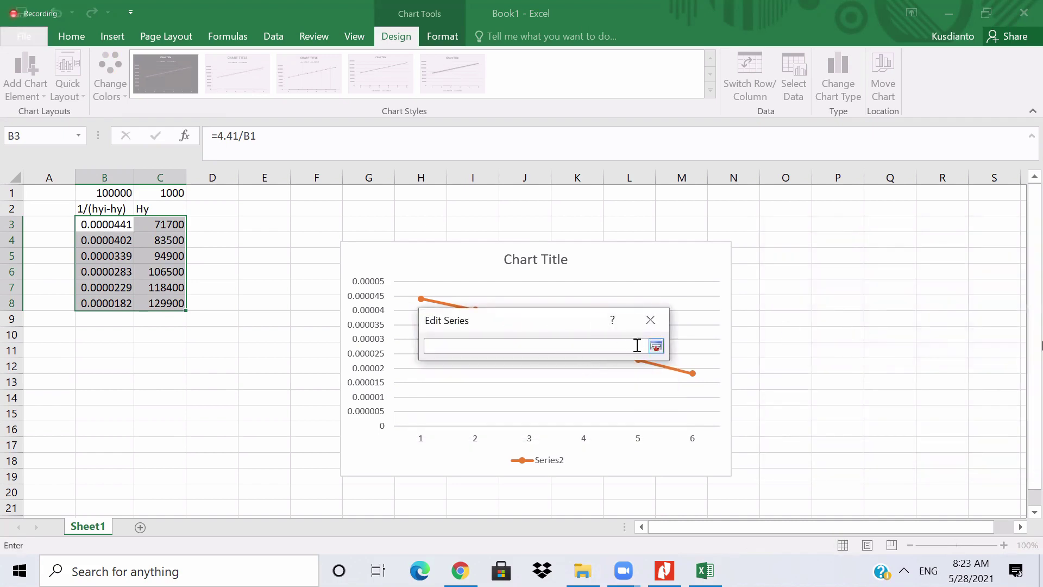
pyautogui.click(658, 346)
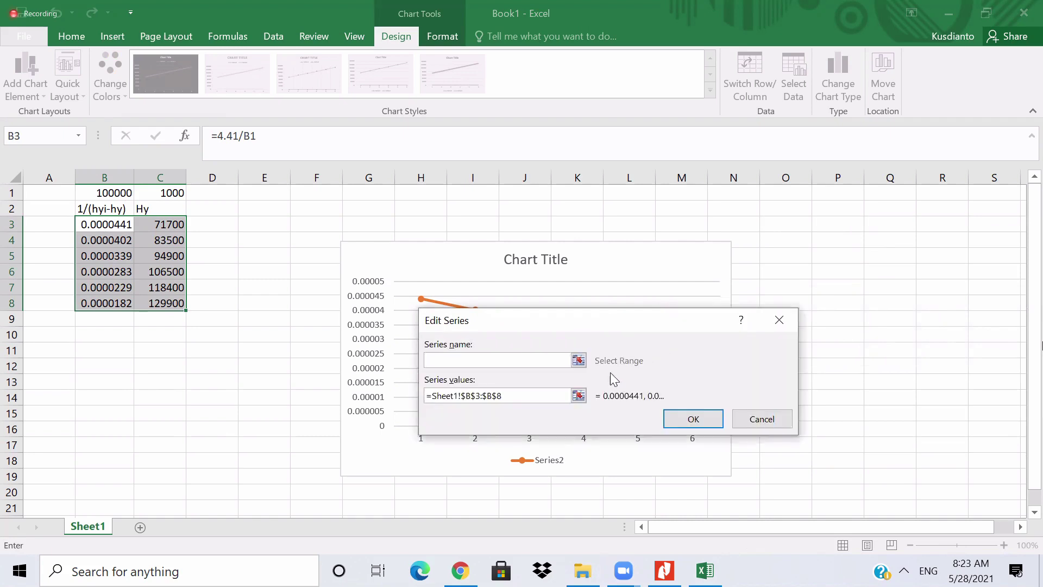
pyautogui.press('Tab')
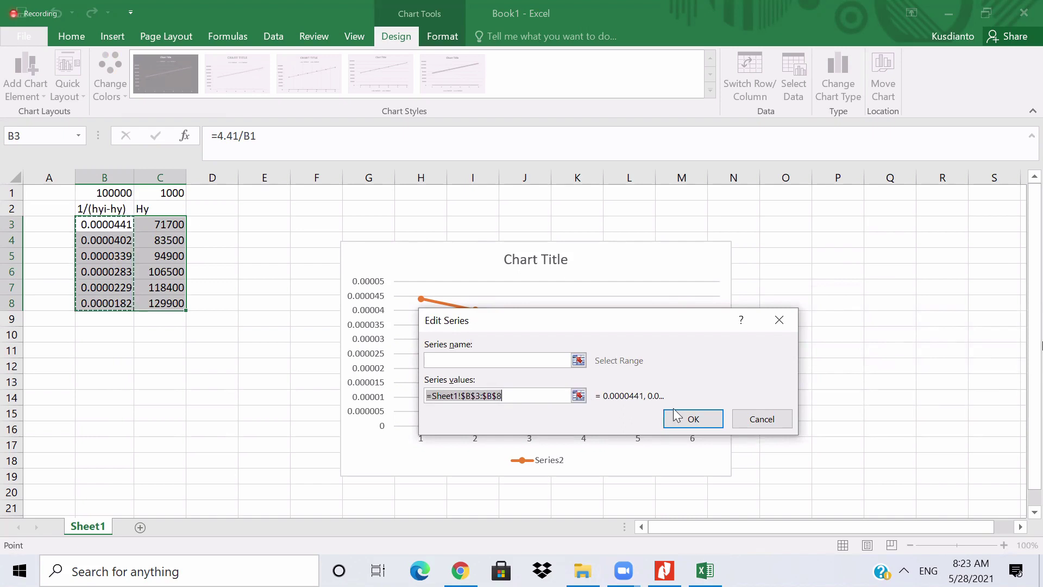
pyautogui.click(576, 360)
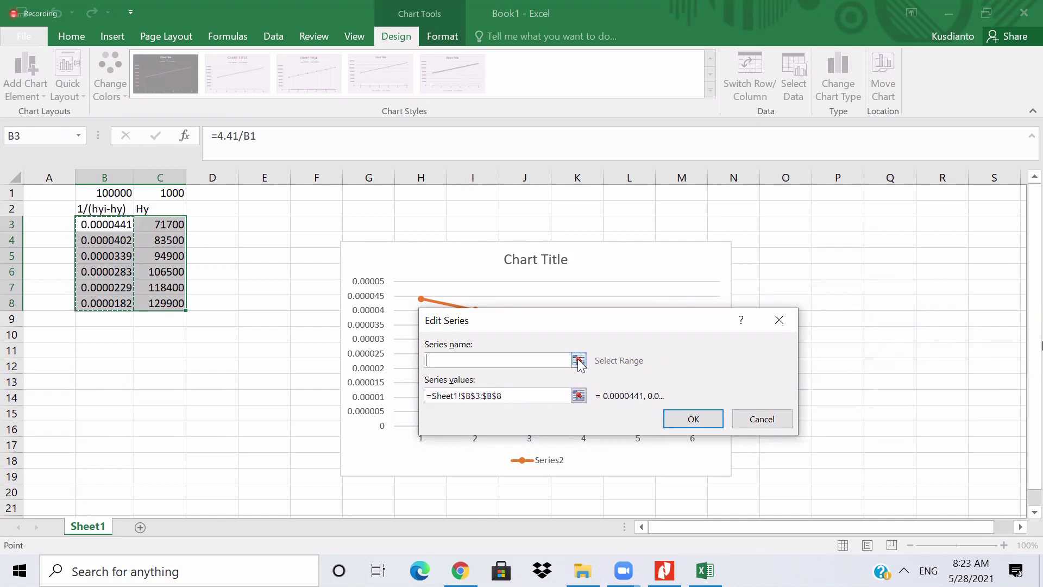
pyautogui.click(676, 422)
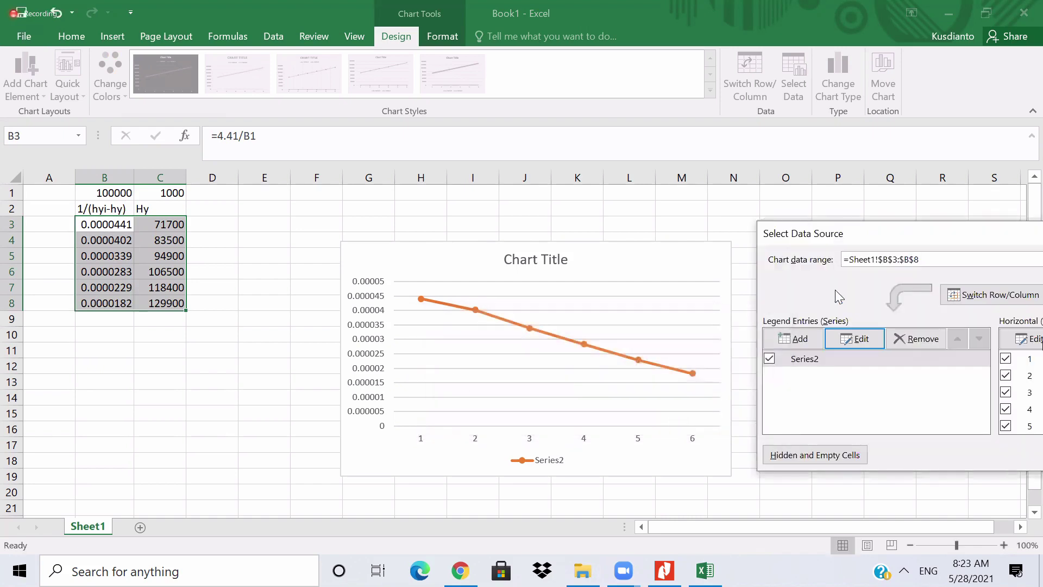
# Set the chart's horizontal axis labels to the Hy values in cells C3:C8 and apply the data source changes
pyautogui.moveTo(838, 232); pyautogui.dragTo(746, 110)
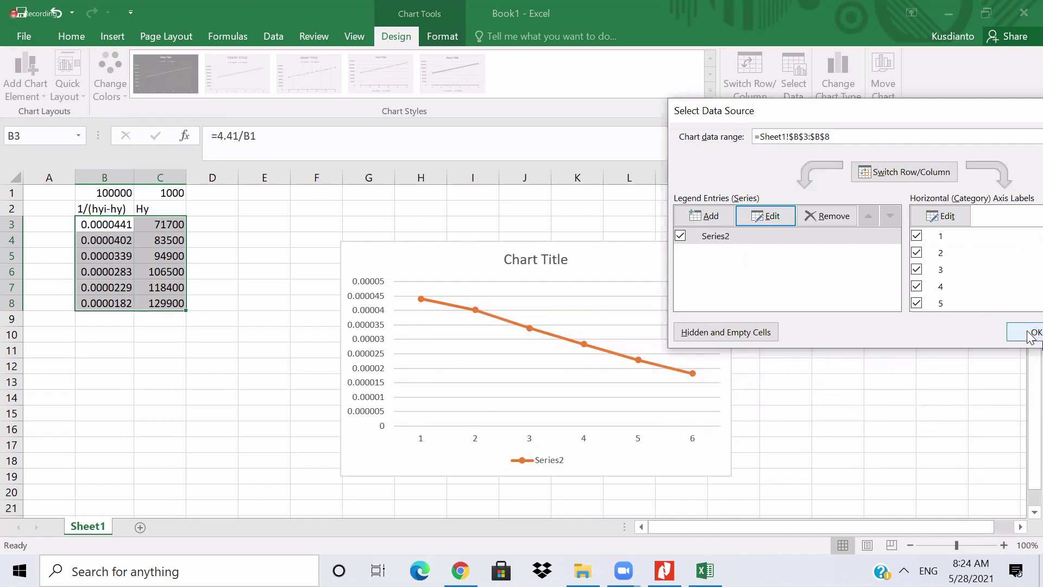
pyautogui.click(948, 217)
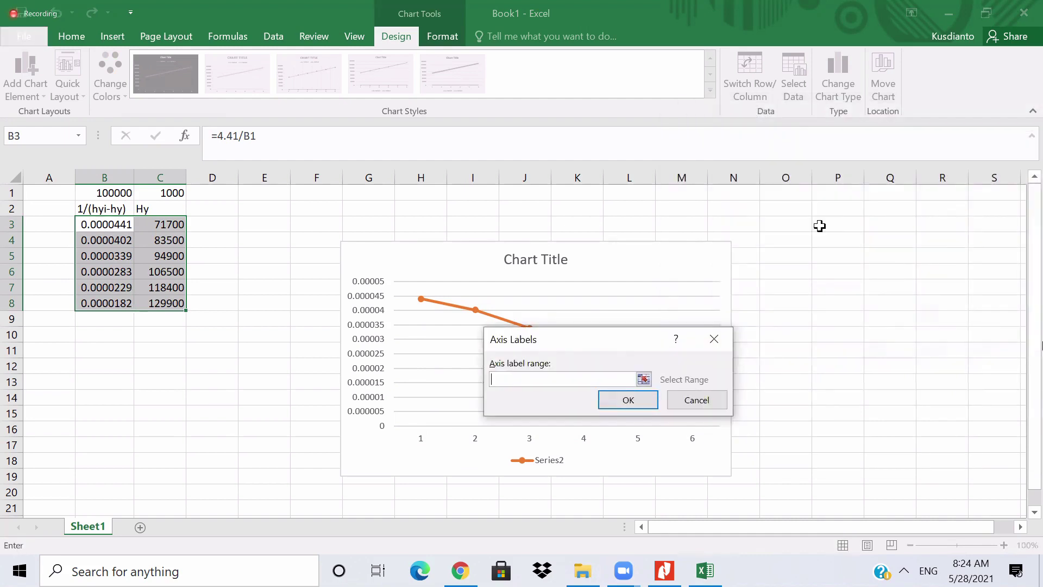
pyautogui.moveTo(167, 228); pyautogui.dragTo(168, 302)
pyautogui.click(772, 399)
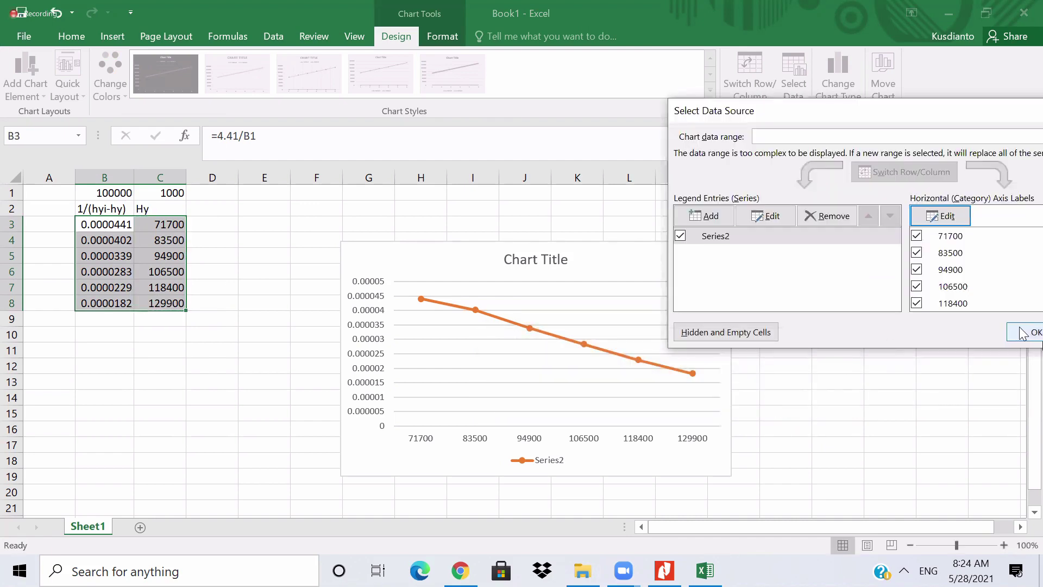
pyautogui.click(1024, 333)
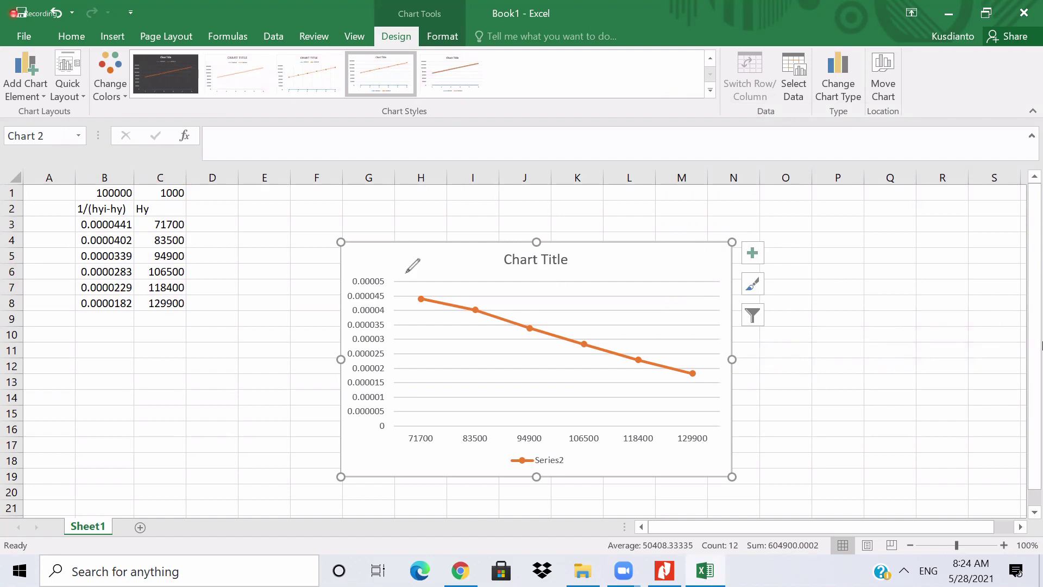
# Outline the area under the curve with freehand lines from both end points to the axis and along the baseline
pyautogui.moveTo(421, 299); pyautogui.dragTo(409, 425)
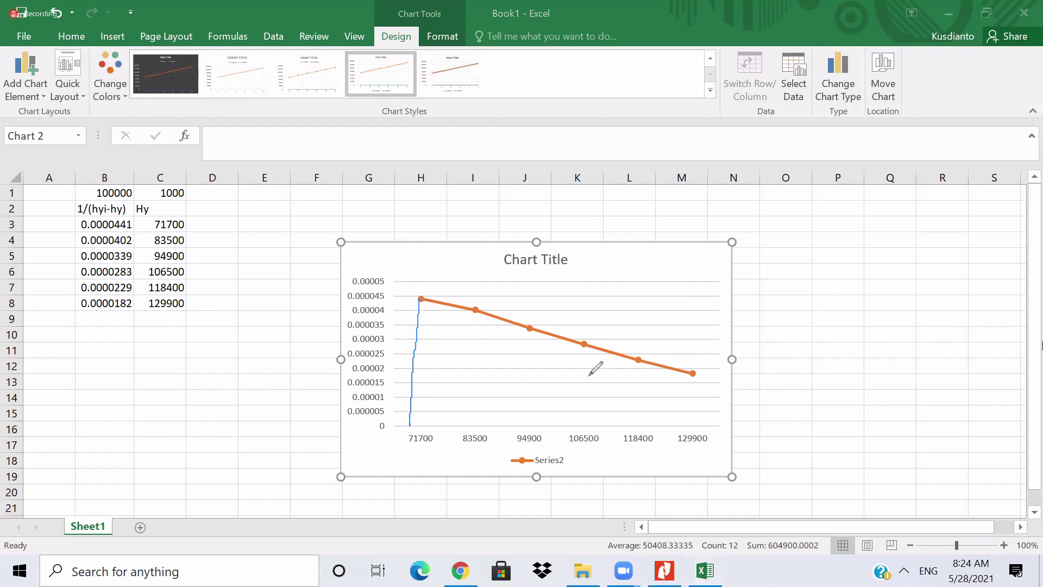
pyautogui.moveTo(692, 375); pyautogui.dragTo(681, 428)
pyautogui.moveTo(410, 426); pyautogui.dragTo(672, 431)
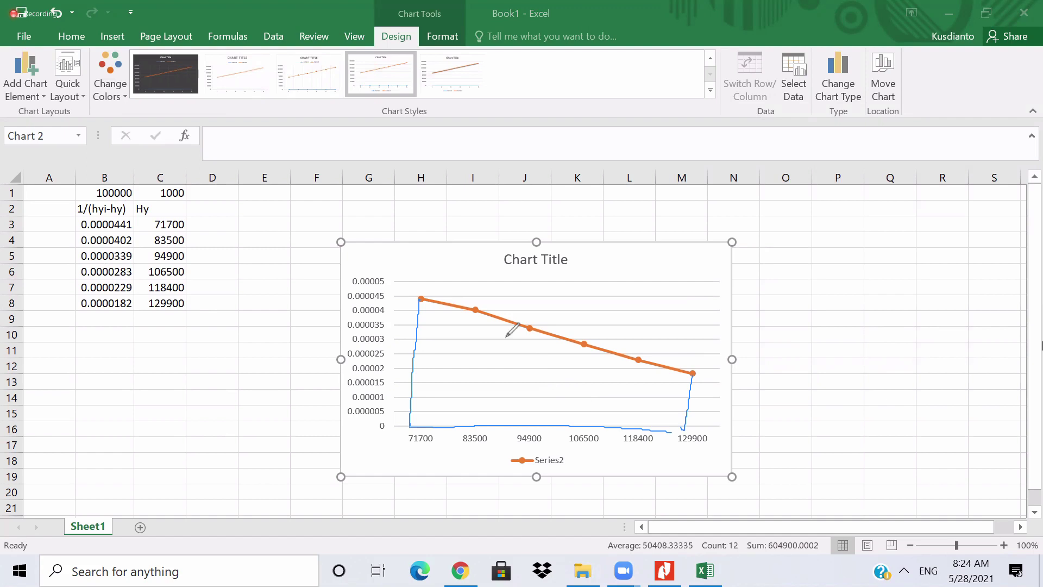
# Hatch the outlined area under the curve with freehand diagonal strokes
pyautogui.moveTo(443, 303)
pyautogui.mouseDown()
pyautogui.moveTo(419, 318)
pyautogui.moveTo(421, 337)
pyautogui.mouseUp()
pyautogui.moveTo(479, 319)
pyautogui.mouseDown()
pyautogui.moveTo(425, 357)
pyautogui.moveTo(443, 374)
pyautogui.mouseUp()
pyautogui.moveTo(538, 340); pyautogui.dragTo(459, 388)
pyautogui.moveTo(565, 352); pyautogui.dragTo(490, 397)
pyautogui.moveTo(593, 366); pyautogui.dragTo(513, 408)
pyautogui.moveTo(671, 383); pyautogui.dragTo(617, 410)
pyautogui.moveTo(621, 373); pyautogui.dragTo(567, 406)
pyautogui.moveTo(429, 375); pyautogui.dragTo(506, 399)
pyautogui.moveTo(513, 379); pyautogui.dragTo(544, 386)
pyautogui.moveTo(554, 354); pyautogui.dragTo(626, 372)
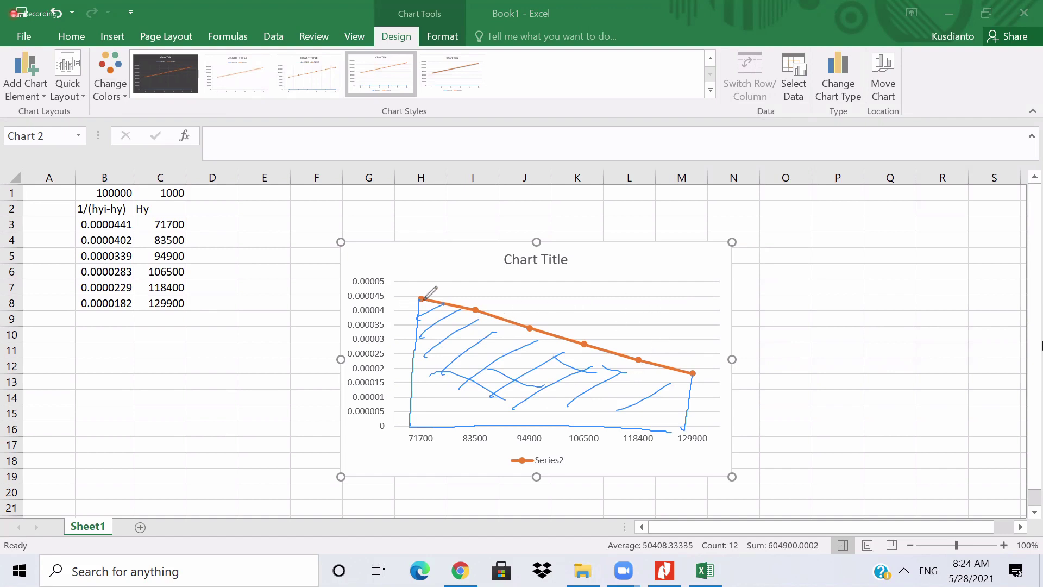
# Handwrite "h =" beside the chart and mark the ends and first interval on the area's baseline
pyautogui.moveTo(791, 292)
pyautogui.mouseDown()
pyautogui.moveTo(796, 317)
pyautogui.moveTo(821, 308)
pyautogui.mouseUp()
pyautogui.click(409, 427)
pyautogui.moveTo(684, 427); pyautogui.dragTo(677, 432)
pyautogui.moveTo(408, 428); pyautogui.dragTo(455, 427)
# Handwrite two overlapping integration coefficient rows starting 1 3 3 beside the chart and their sum, 1 3 3 2 3 3 1, below a line
pyautogui.moveTo(807, 371)
pyautogui.mouseDown()
pyautogui.moveTo(807, 384)
pyautogui.moveTo(863, 391)
pyautogui.moveTo(864, 414)
pyautogui.moveTo(943, 416)
pyautogui.mouseUp()
pyautogui.click(863, 379)
pyautogui.moveTo(734, 425); pyautogui.dragTo(965, 432)
pyautogui.moveTo(809, 439); pyautogui.dragTo(810, 455)
pyautogui.moveTo(821, 437)
pyautogui.mouseDown()
pyautogui.moveTo(826, 451)
pyautogui.moveTo(853, 435)
pyautogui.moveTo(856, 449)
pyautogui.mouseUp()
pyautogui.moveTo(866, 442); pyautogui.dragTo(927, 466)
pyautogui.moveTo(808, 450); pyautogui.dragTo(881, 449)
pyautogui.moveTo(891, 453); pyautogui.dragTo(896, 454)
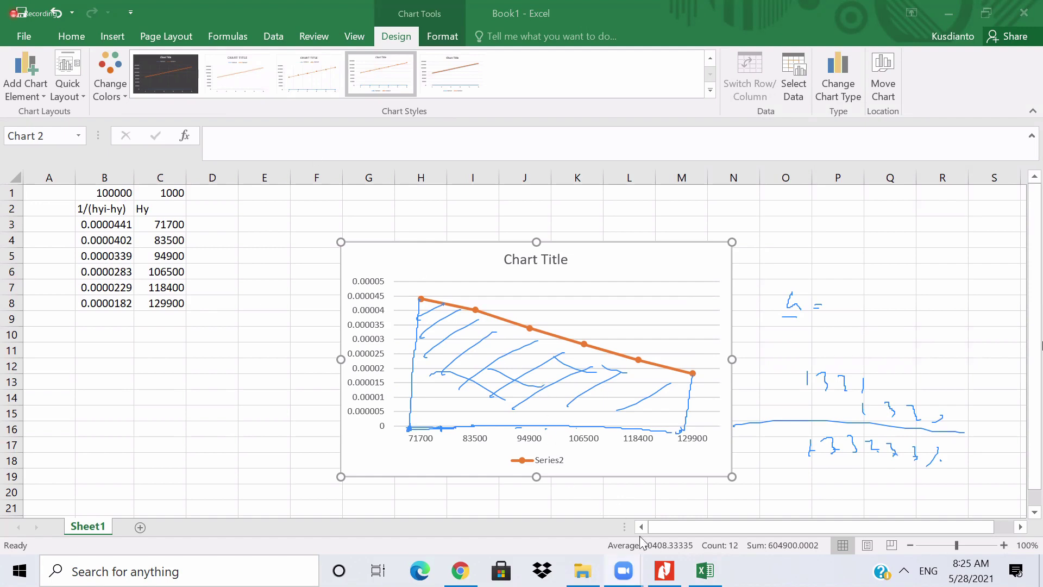
# Switch to the textbook PDF in Nitro Pro, clear the handwritten annotations, and read on from Table 10.5-2 to Figure 10.5-5
pyautogui.click(665, 570)
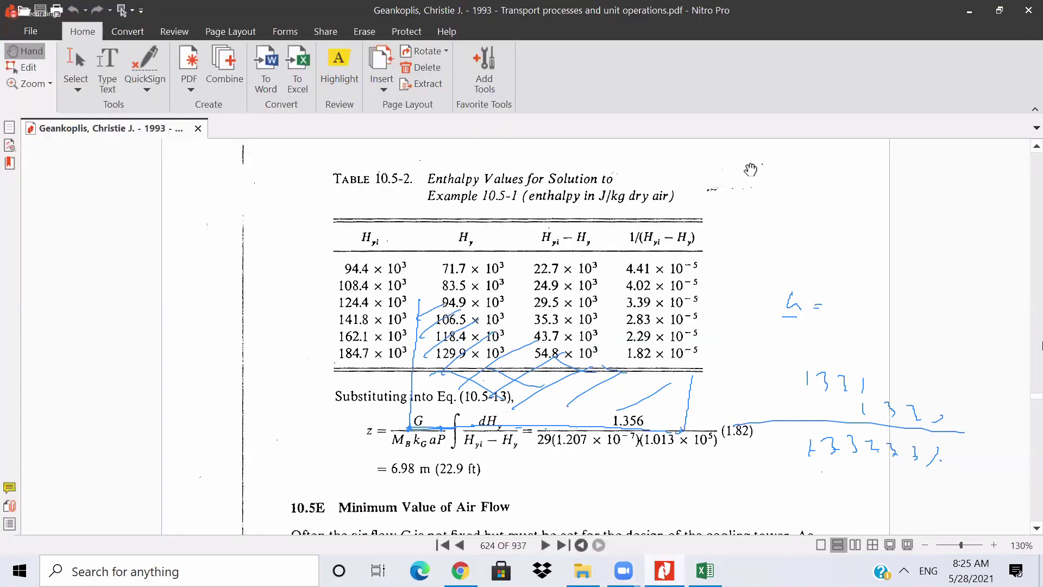
pyautogui.press('Escape')
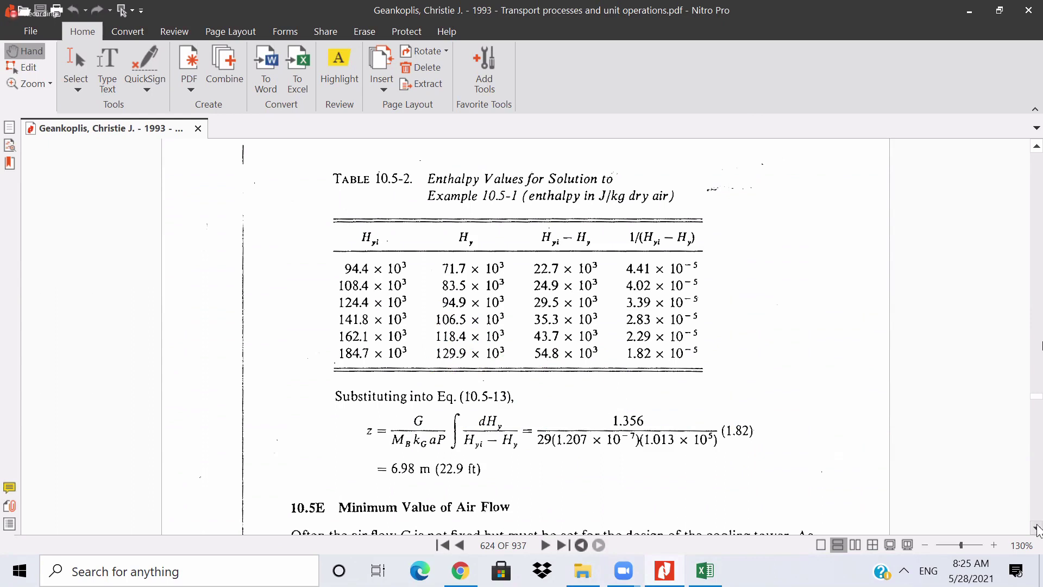
pyautogui.scroll(-5, 1037, 528)
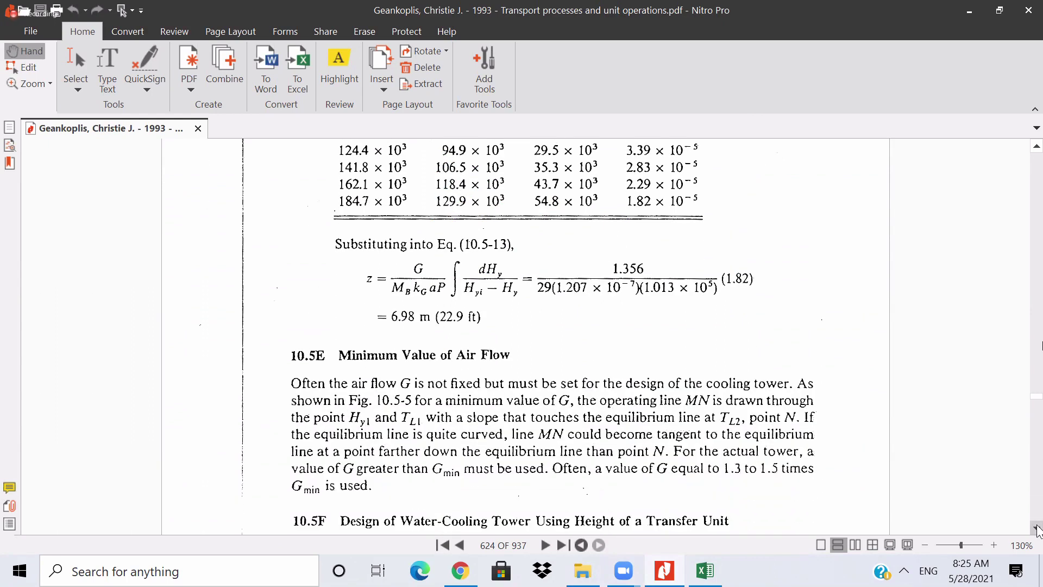
pyautogui.scroll(-4, 1037, 528)
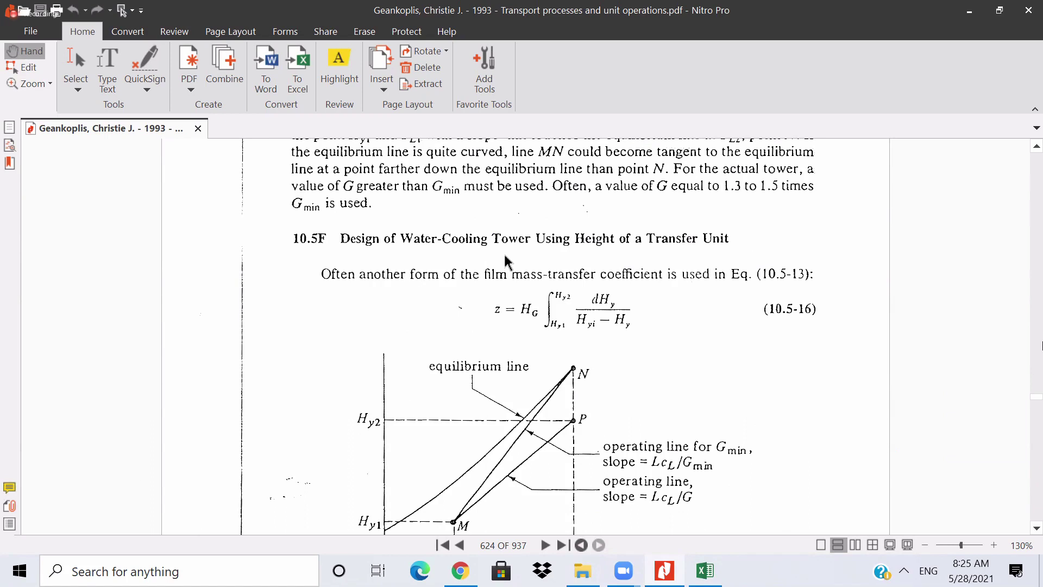
pyautogui.moveTo(503, 576)
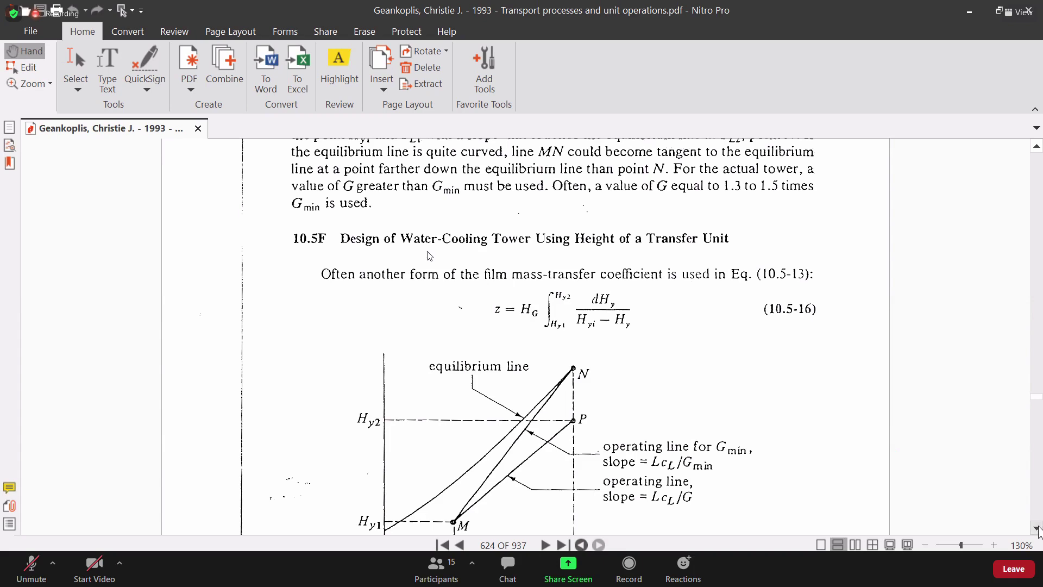
pyautogui.scroll(-4, 435, 261)
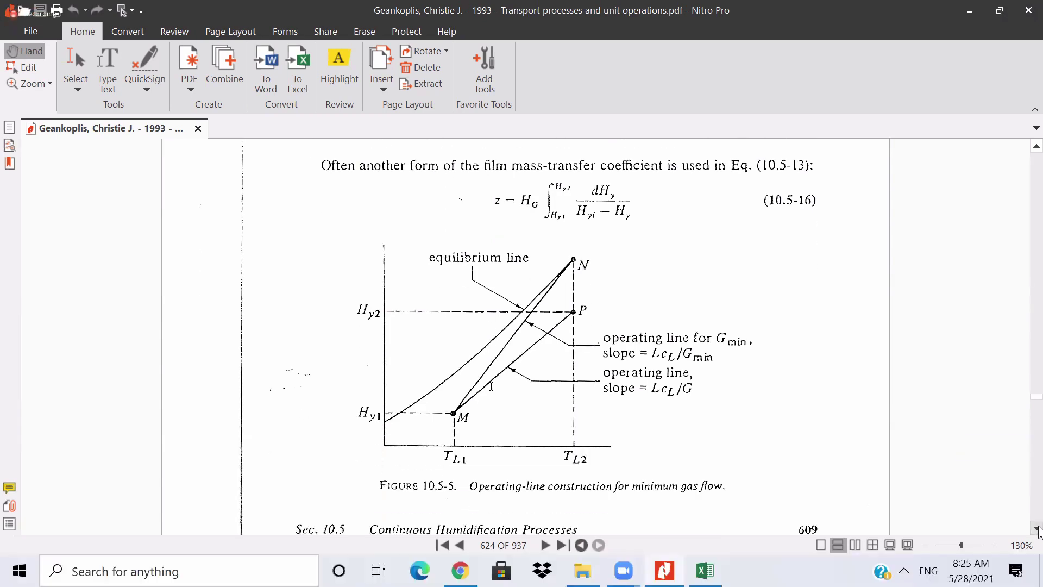